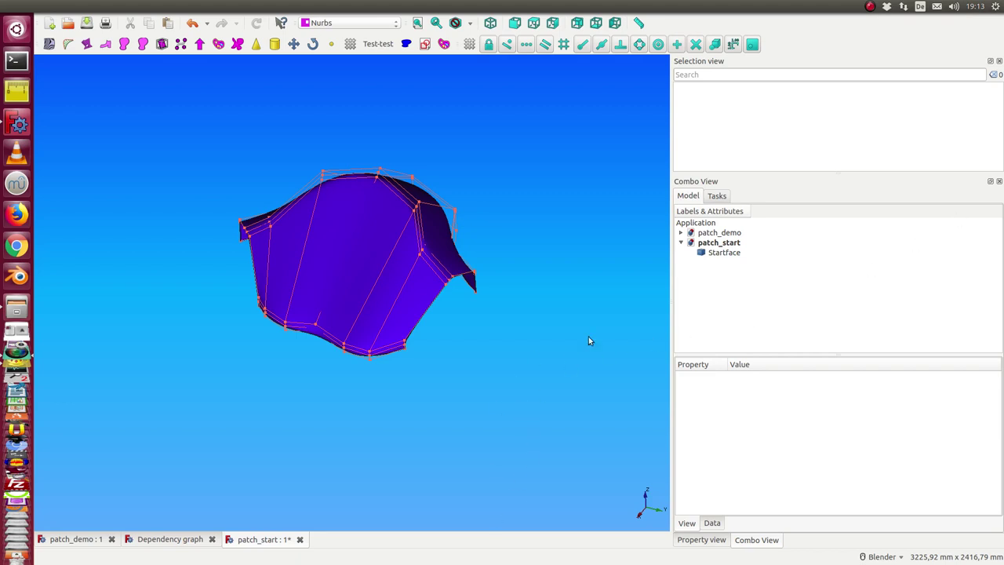
Step: Orbit the view to inspect Startface from several angles, then bring up the Faces commands
mouse_move(531, 346)
middle_mouse_down()
mouse_move(393, 258)
mouse_move(280, 388)
mouse_move(318, 350)
mouse_move(353, 394)
mouse_move(346, 383)
middle_mouse_up()
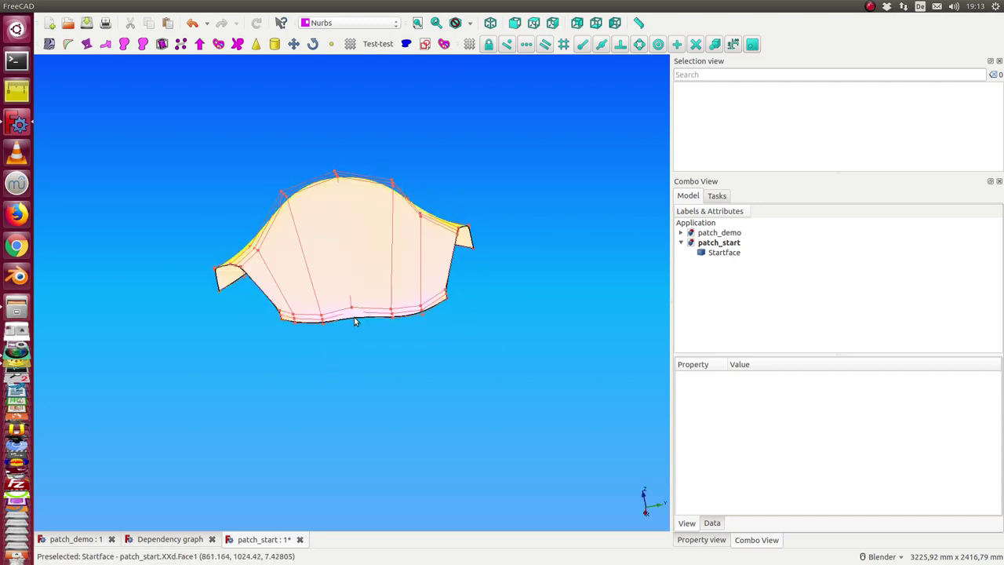
mouse_move(492, 361)
middle_mouse_down()
mouse_move(455, 348)
mouse_move(455, 361)
middle_mouse_up()
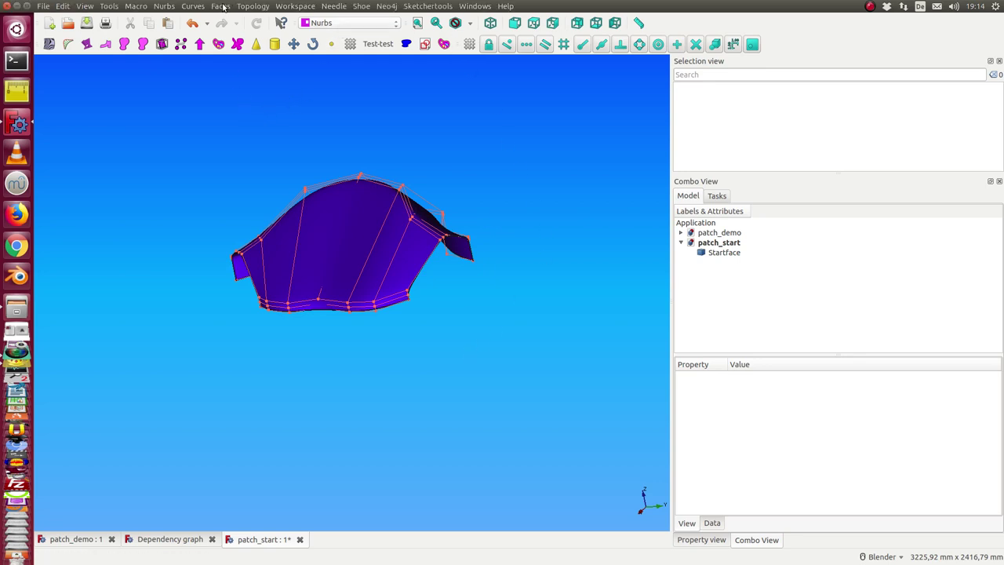
left_click(223, 6)
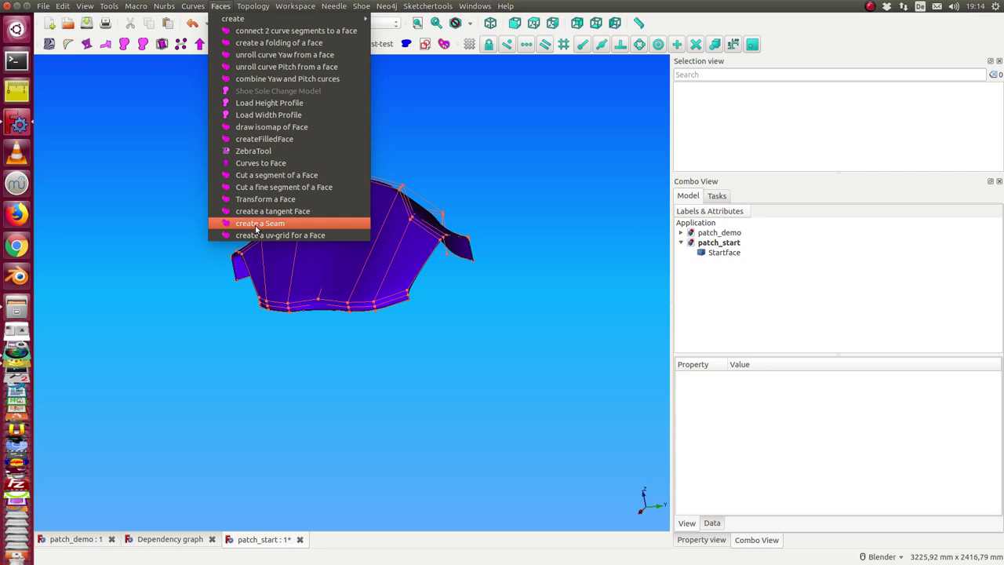
Step: Create the SeamW seam strip from Startface and orbit to inspect it
left_click(718, 255)
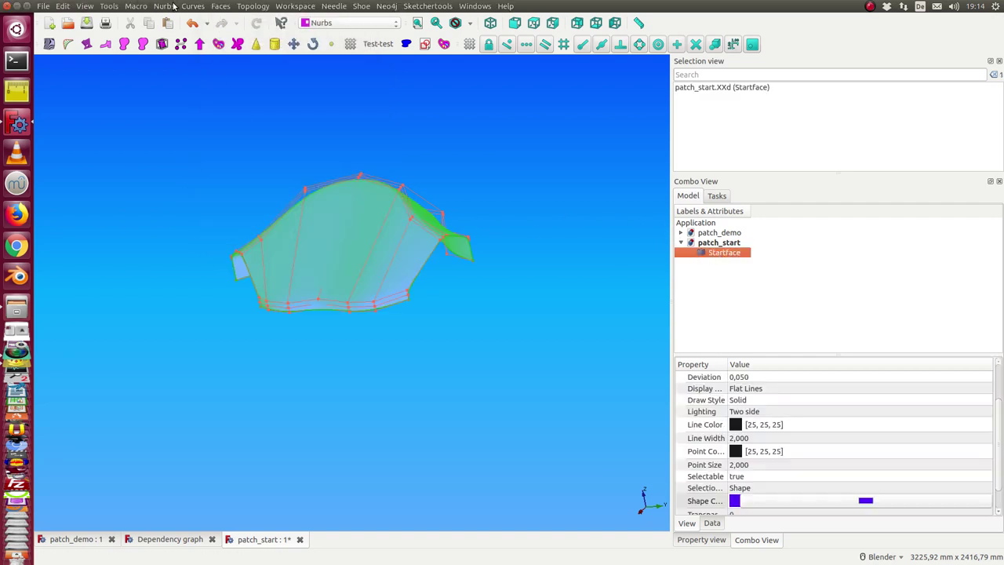
left_click(227, 7)
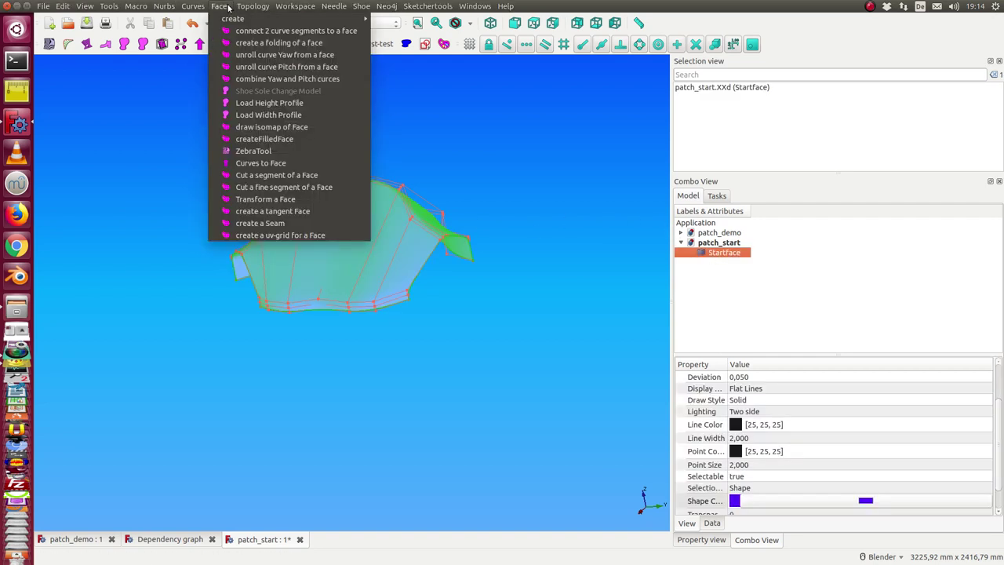
left_click(279, 224)
mouse_move(398, 361)
middle_mouse_down()
mouse_move(353, 287)
mouse_move(376, 309)
mouse_move(394, 397)
middle_mouse_up()
left_click(385, 408)
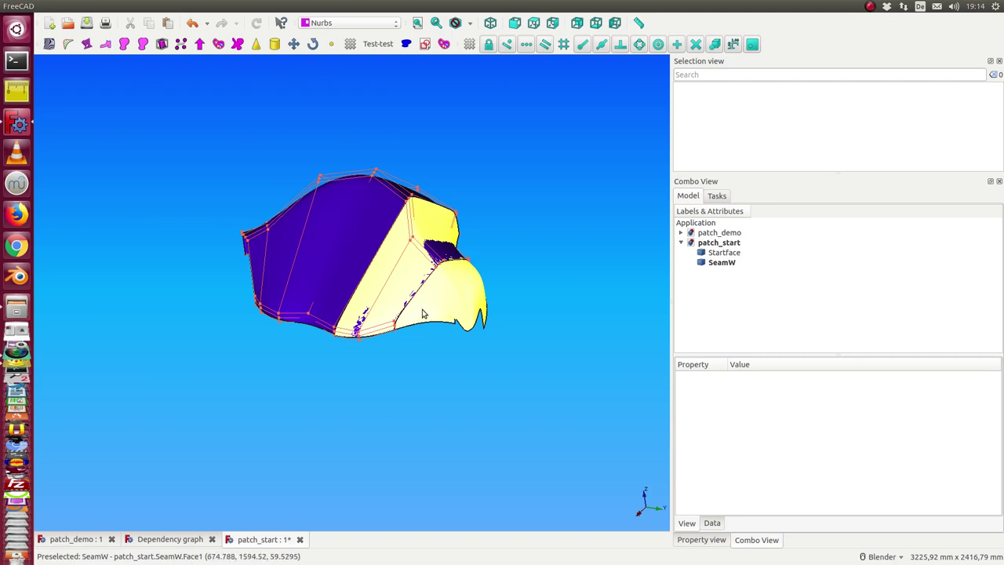
mouse_move(448, 312)
middle_mouse_down()
mouse_move(379, 410)
mouse_move(293, 398)
mouse_move(272, 230)
mouse_move(353, 137)
mouse_move(341, 162)
mouse_move(423, 203)
middle_mouse_up()
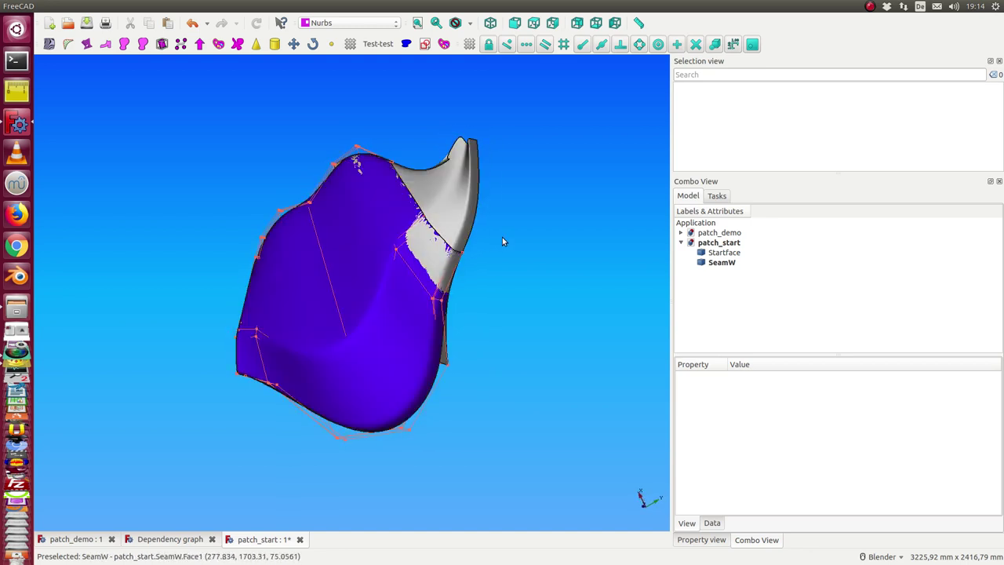
left_click(49, 44)
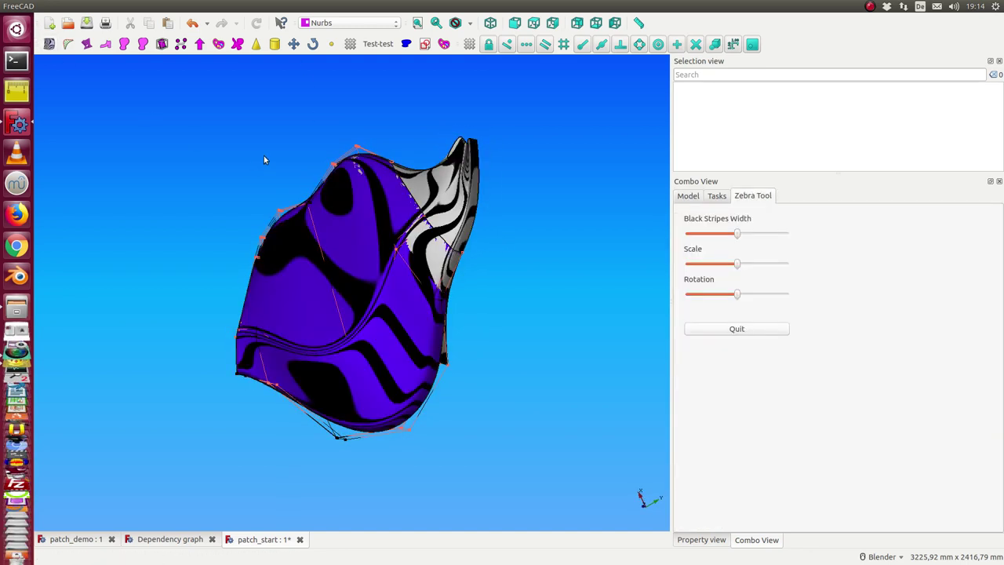
scroll(264, 155, "up", 4)
mouse_move(274, 162)
middle_mouse_down()
mouse_move(331, 190)
mouse_move(394, 288)
mouse_move(389, 360)
mouse_move(466, 259)
mouse_move(473, 227)
middle_mouse_up()
scroll(386, 364, "down", 2)
scroll(394, 359, "down", 1)
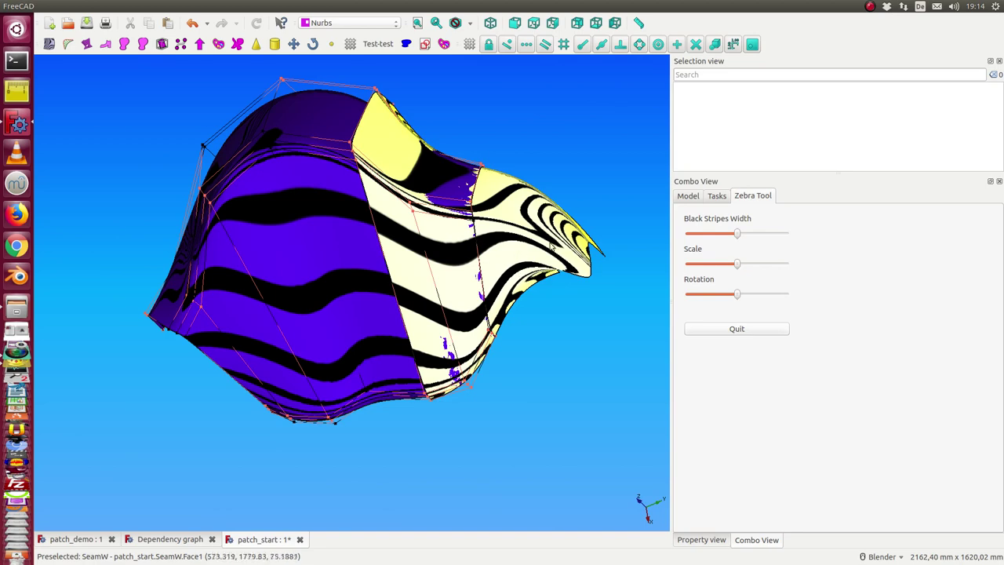
mouse_move(466, 426)
middle_mouse_down()
mouse_move(395, 419)
mouse_move(386, 398)
mouse_move(387, 416)
middle_mouse_up()
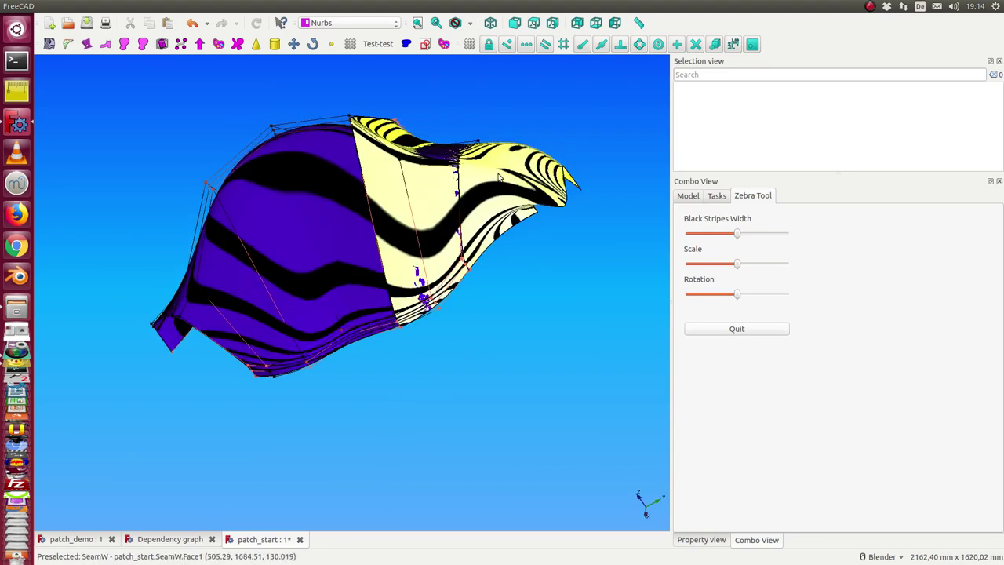
mouse_move(419, 287)
middle_mouse_down()
mouse_move(403, 374)
mouse_move(416, 348)
mouse_move(81, 253)
mouse_move(139, 206)
mouse_move(347, 143)
middle_mouse_up()
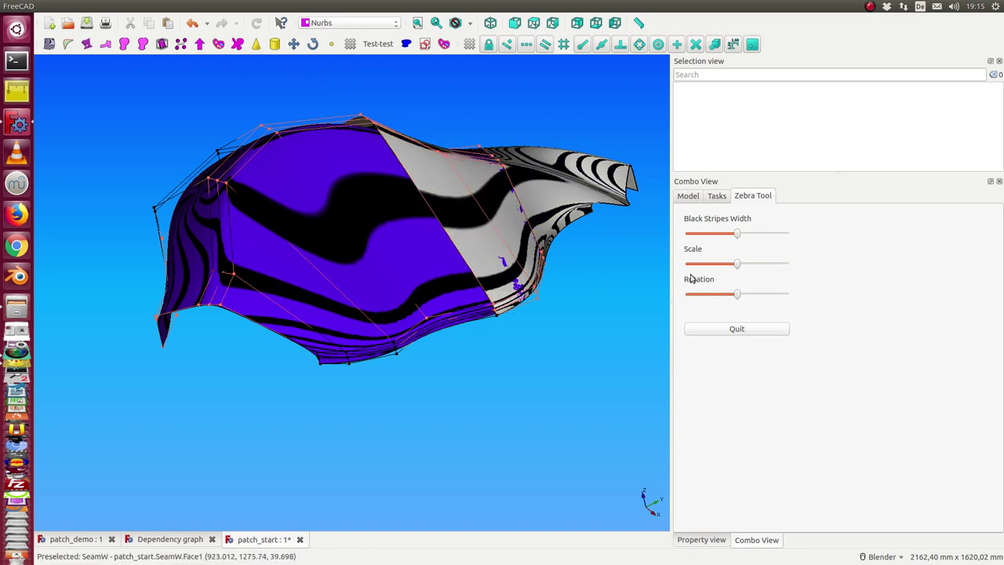
left_click(726, 330)
Step: Show SeamW's Data properties: source Startface, factor A and factor B both 10
middle_click_drag(581, 306, 477, 289)
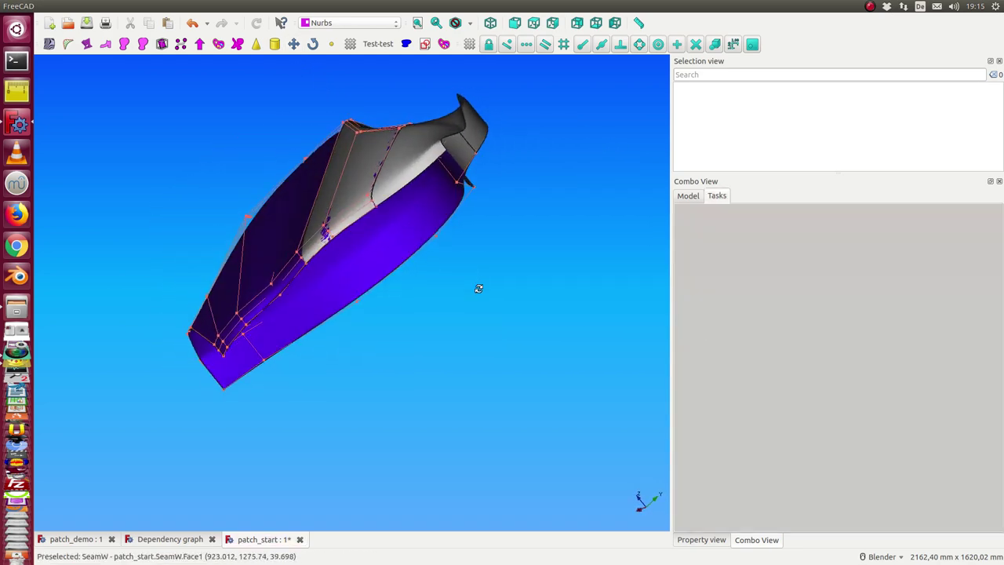
left_click(689, 196)
left_click(721, 263)
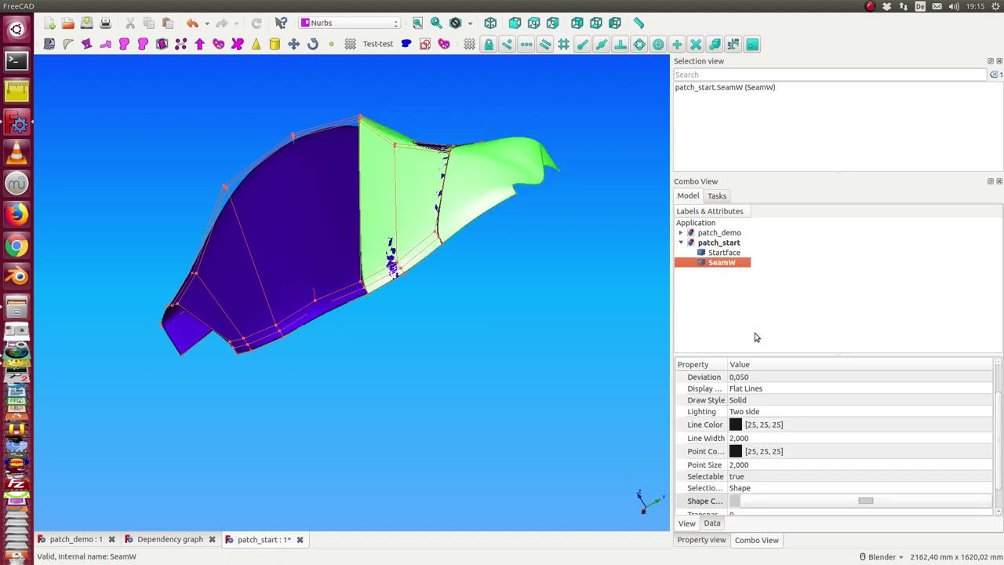
left_click(712, 524)
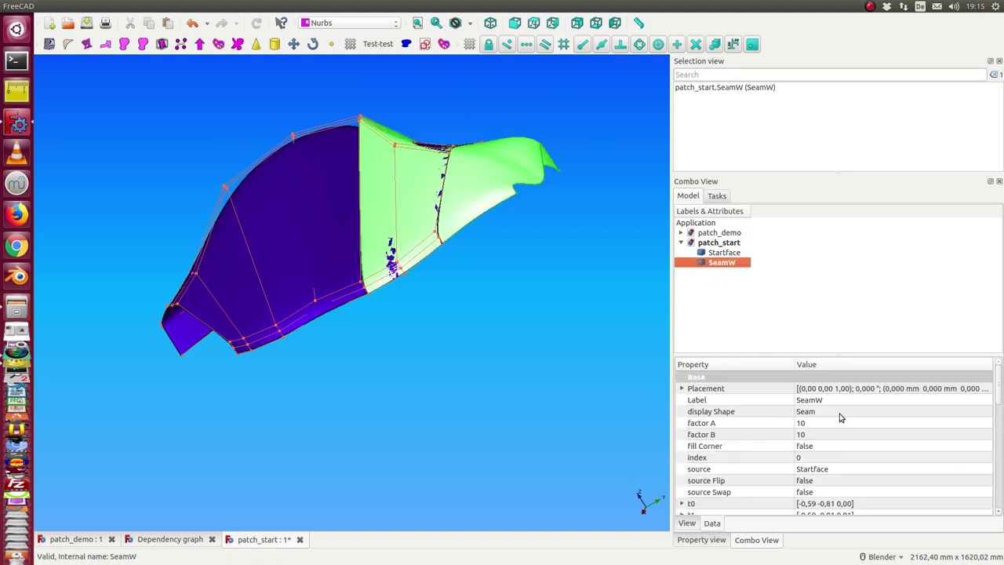
left_click_drag(1000, 392, 993, 392)
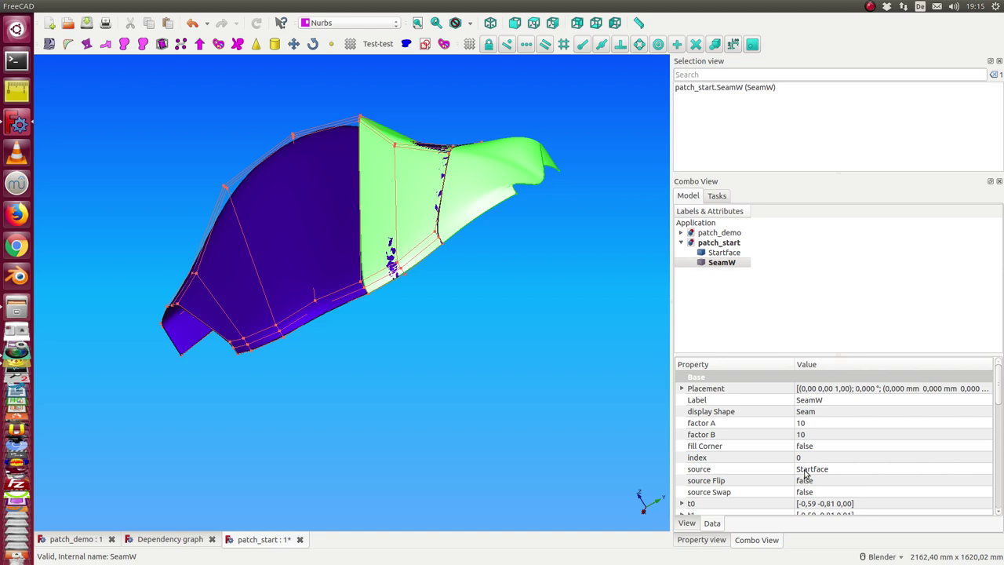
left_click(806, 473)
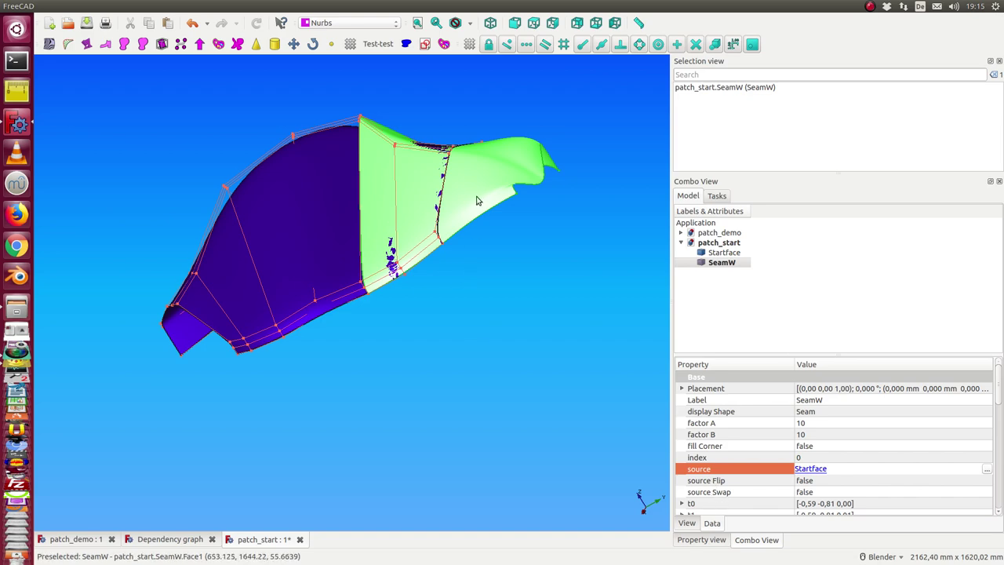
mouse_move(206, 337)
middle_mouse_down()
mouse_move(520, 363)
mouse_move(544, 334)
middle_mouse_up()
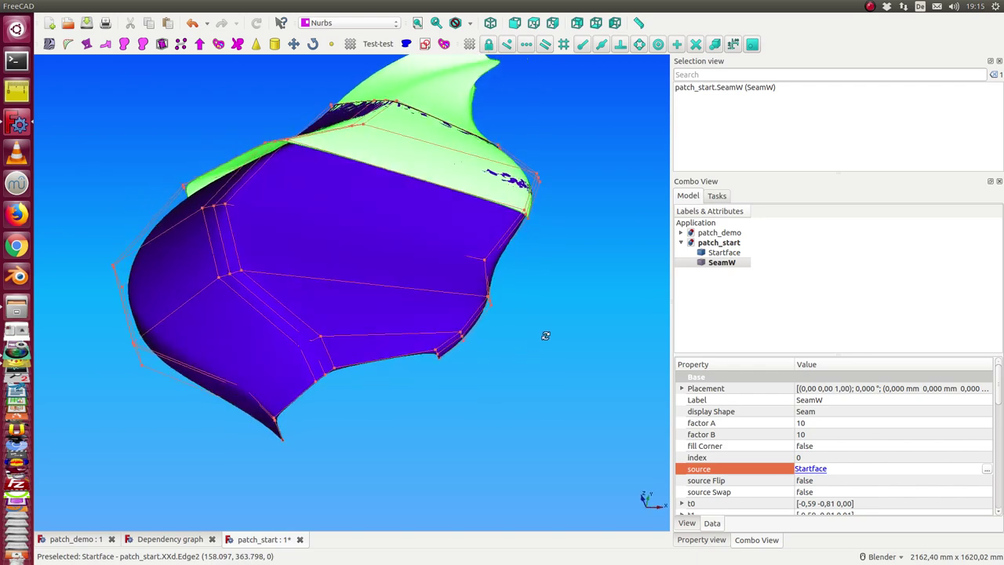
Step: Copy SeamW without its Startface dependency and paste copies SeamW001, SeamW002 and SeamW003
left_click(702, 264)
key("ctrl+c")
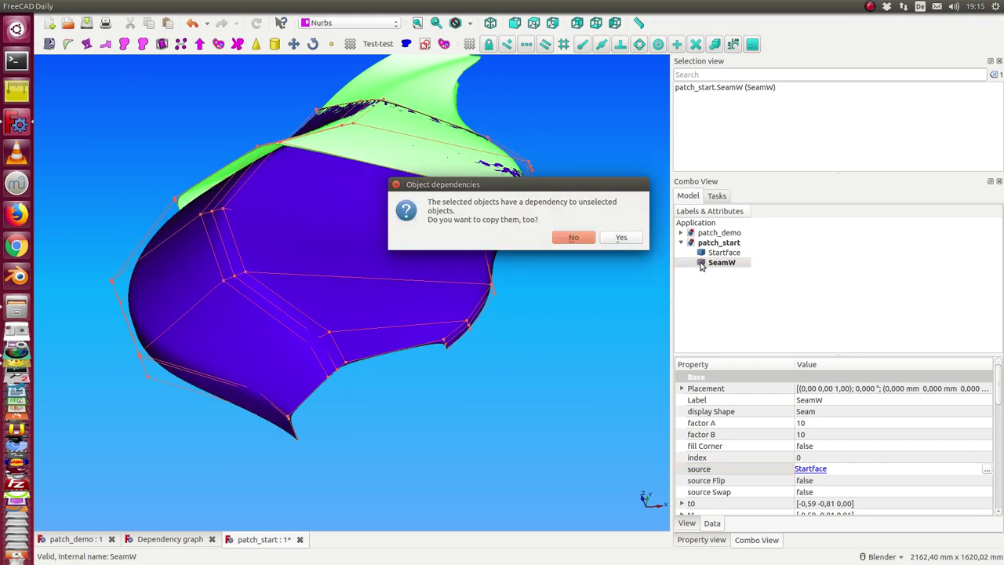
left_click(577, 240)
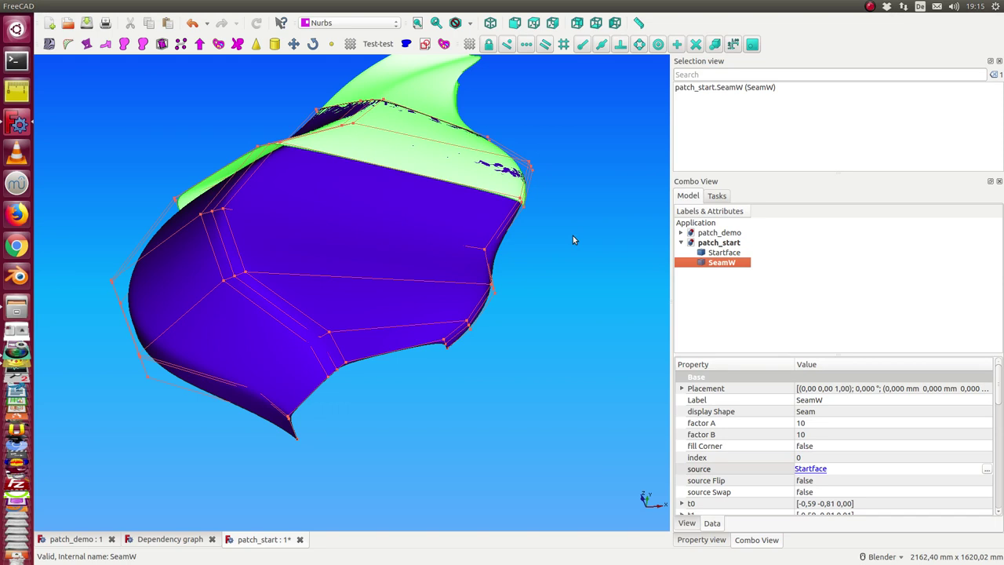
key("ctrl+v")
key("ctrl+v")
key("ctrl+v")
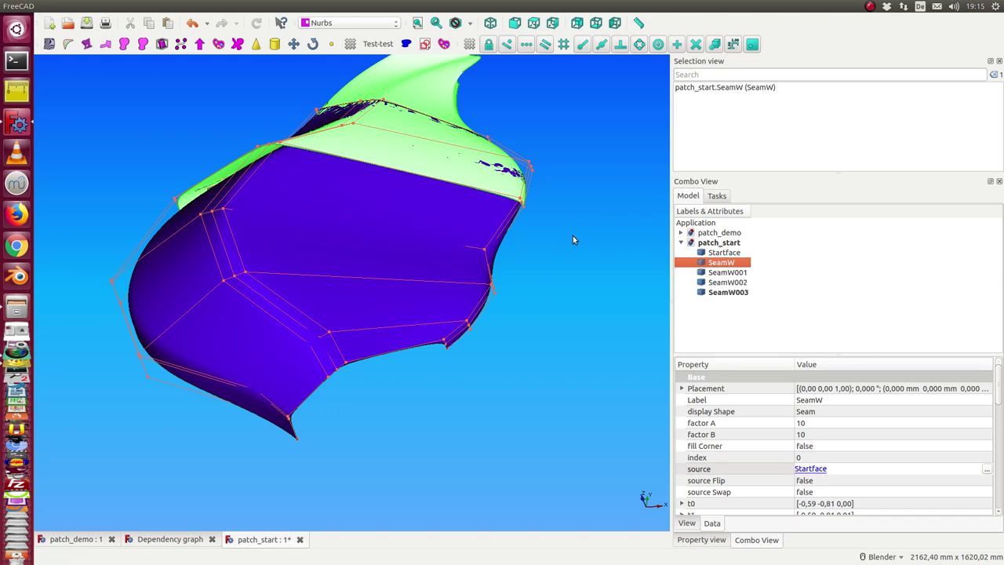
left_click(717, 272)
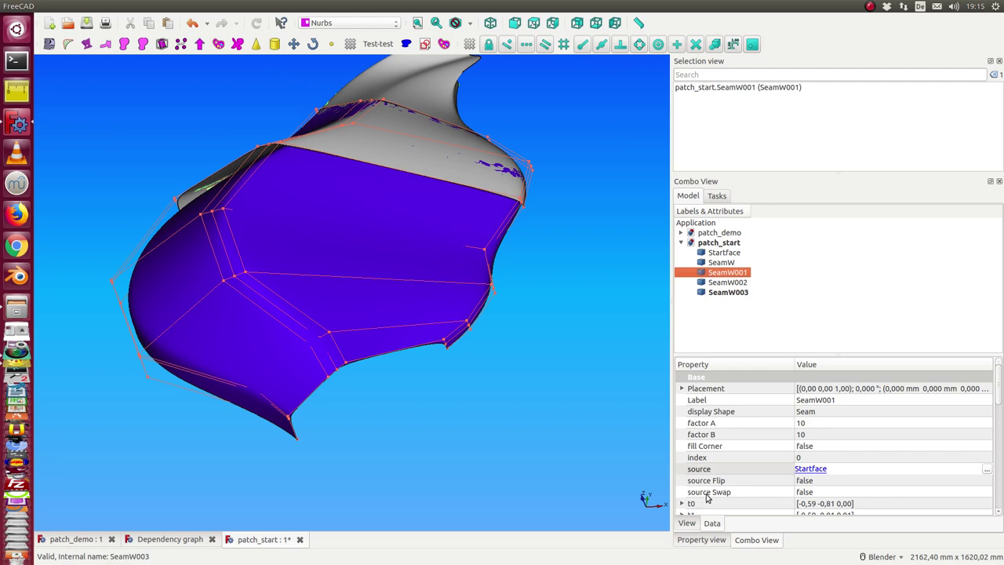
Step: Set SeamW001's source Swap and SeamW002's source Flip to true
left_click(830, 494)
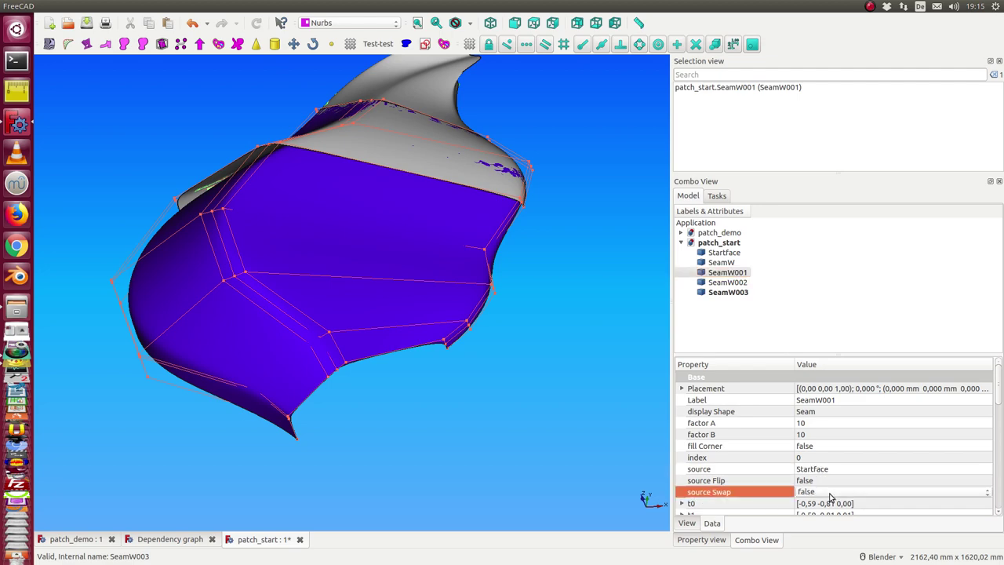
scroll(829, 496, "down", 1)
middle_click_drag(371, 404, 339, 440)
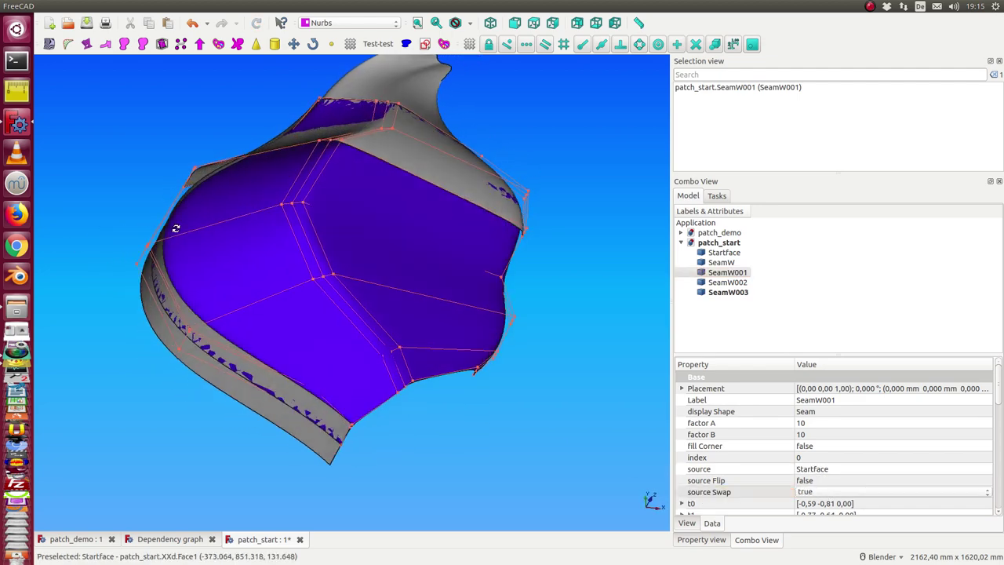
left_click(728, 282)
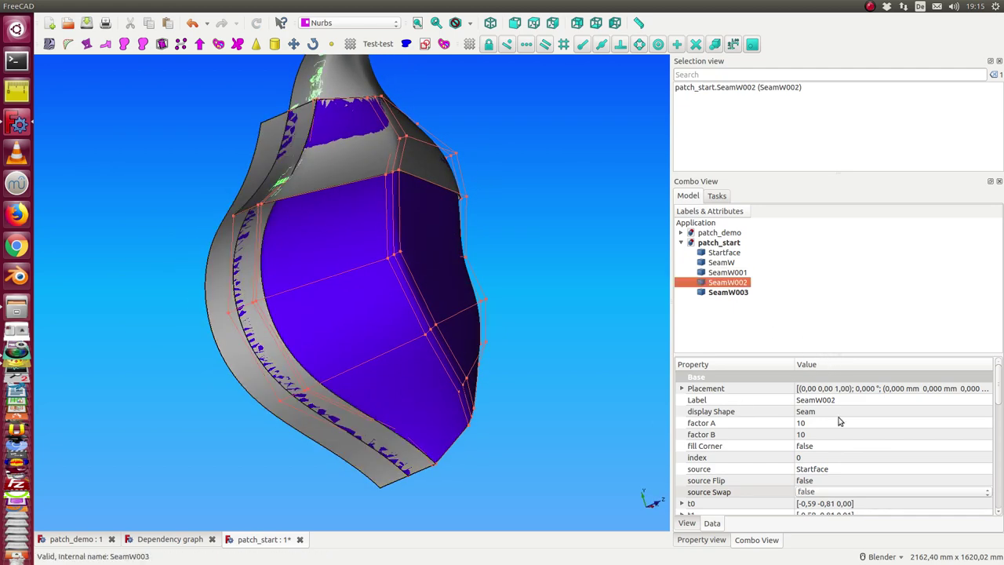
left_click(834, 483)
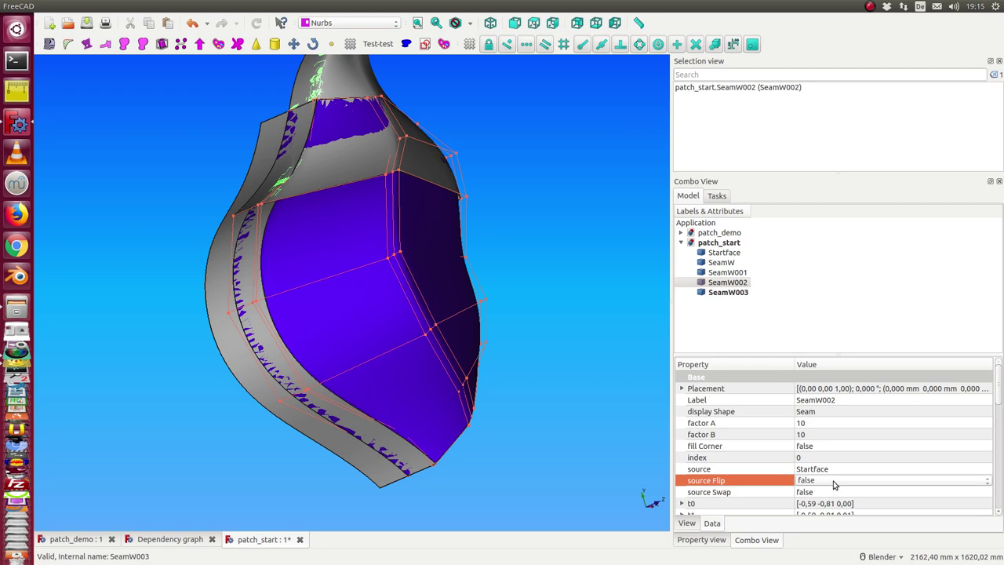
scroll(833, 484, "down", 1)
middle_click_drag(538, 419, 330, 337)
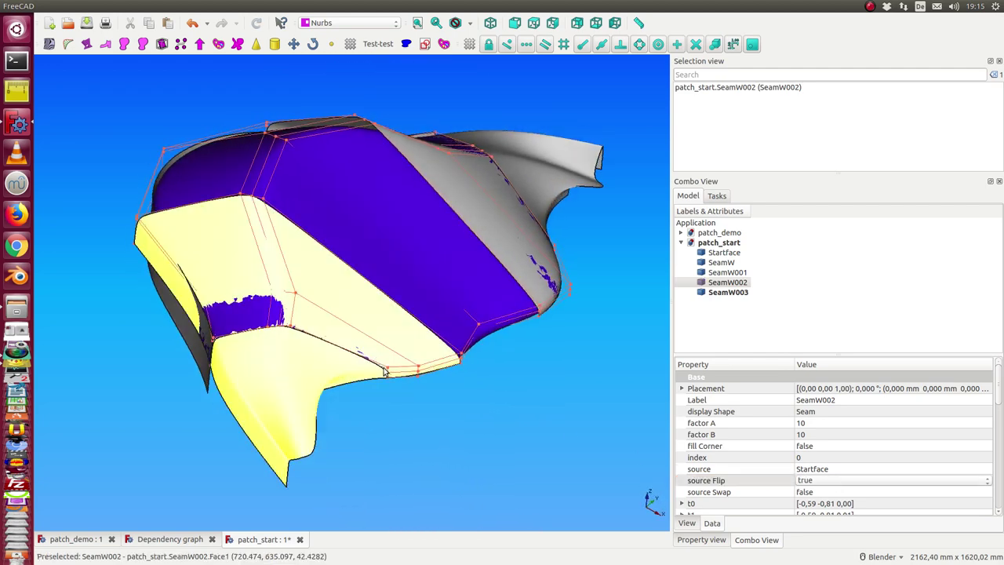
Step: Set both source Flip and source Swap to true on SeamW003, then review all seams
left_click(734, 294)
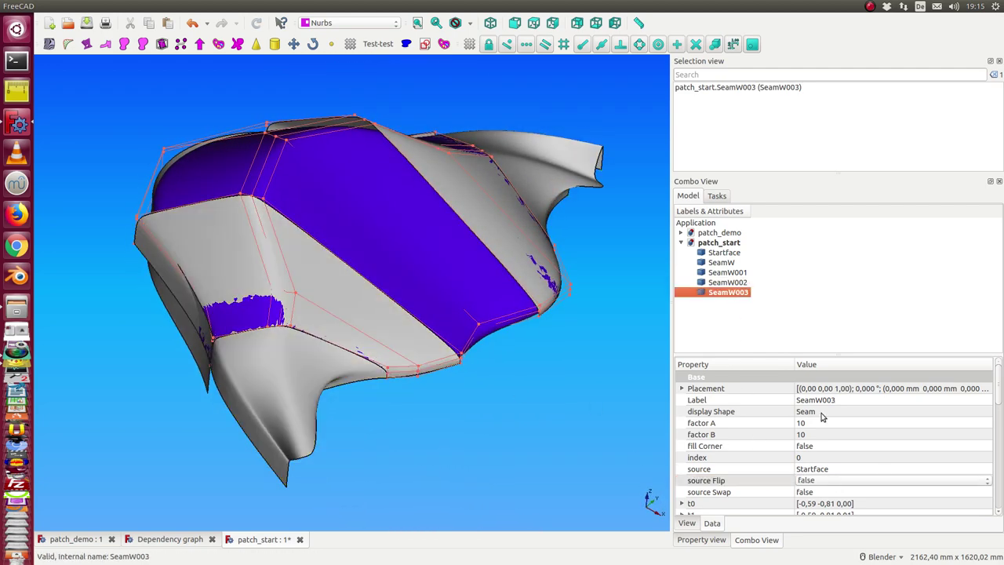
left_click(853, 482)
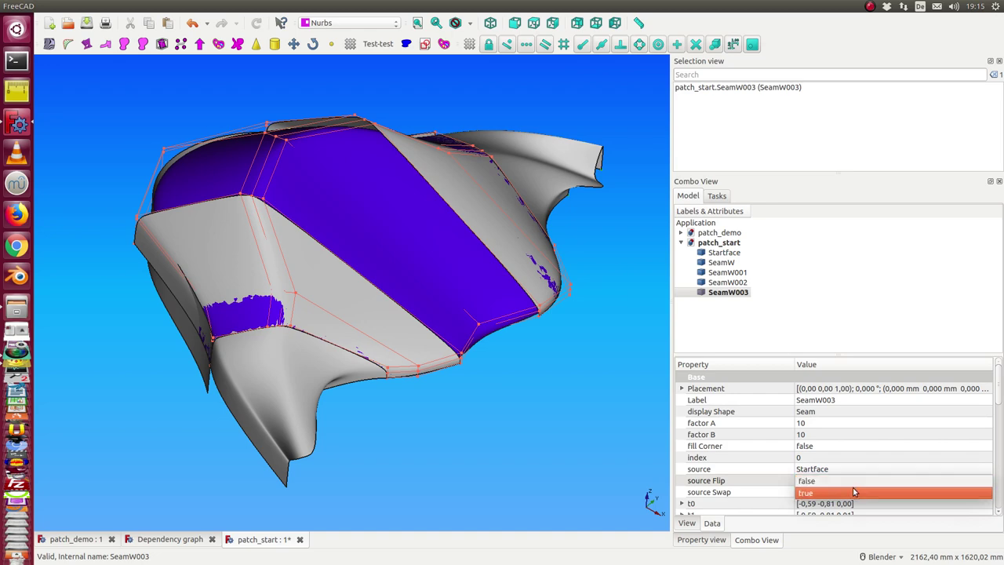
left_click(854, 492)
left_click(851, 492)
scroll(852, 491, "down", 1)
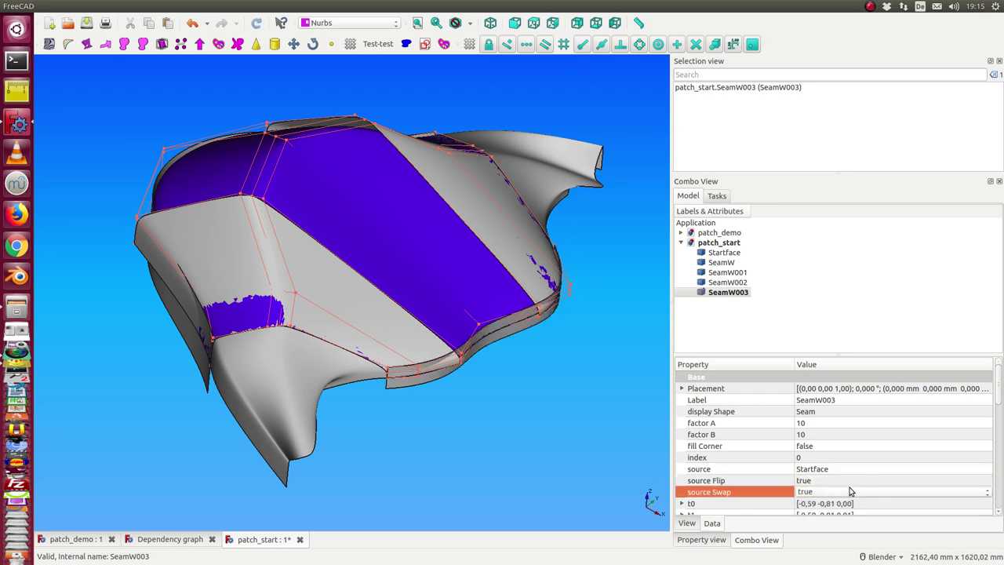
mouse_move(497, 438)
middle_mouse_down()
mouse_move(460, 329)
mouse_move(347, 280)
mouse_move(385, 450)
middle_mouse_up()
Step: Orbit around the start face and hide the SeamW001 strip
left_click(714, 252)
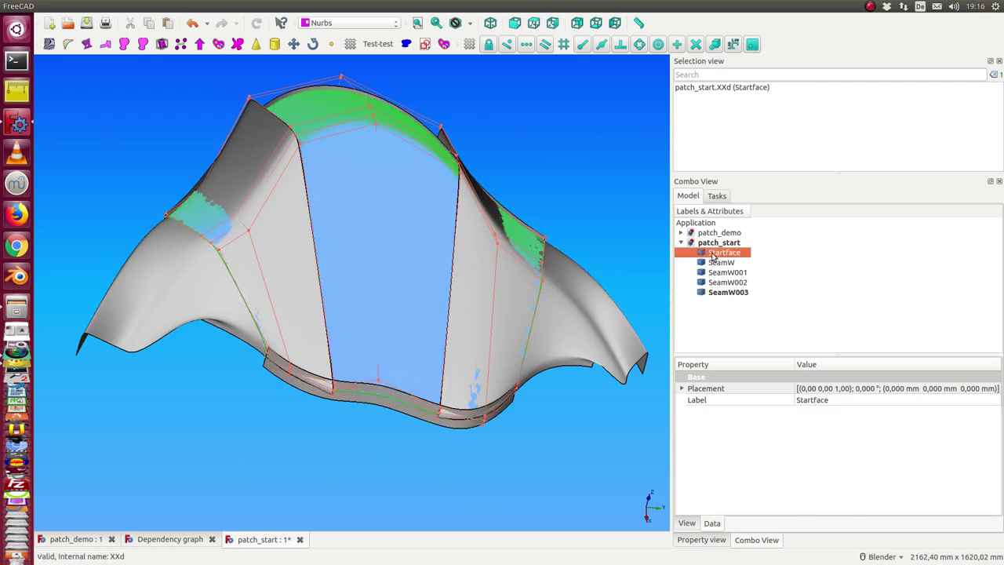
mouse_move(551, 392)
middle_mouse_down()
mouse_move(520, 334)
mouse_move(536, 341)
mouse_move(414, 349)
mouse_move(410, 369)
mouse_move(405, 359)
mouse_move(385, 395)
mouse_move(357, 410)
mouse_move(457, 375)
middle_mouse_up()
left_click(716, 253)
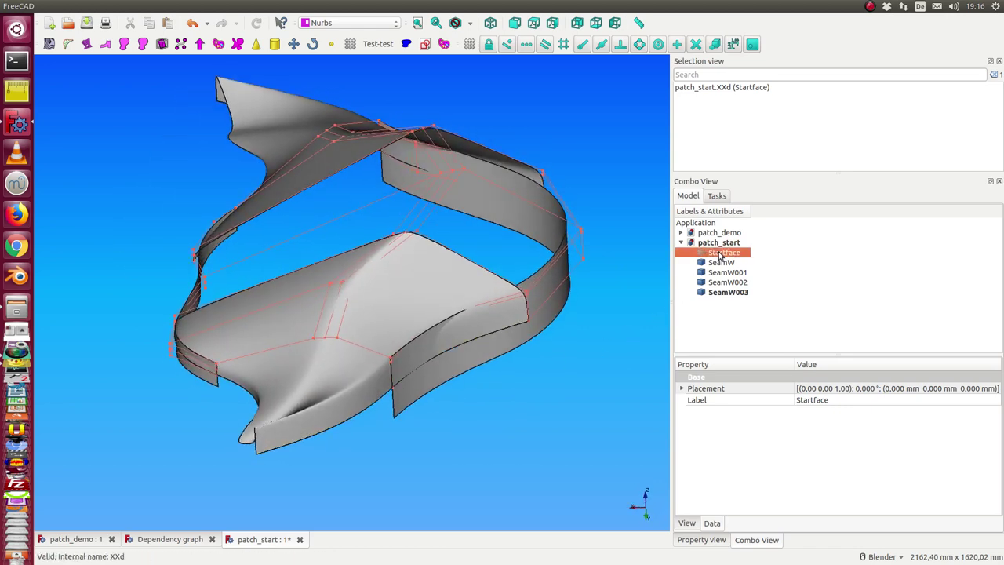
middle_click_drag(473, 369, 426, 374)
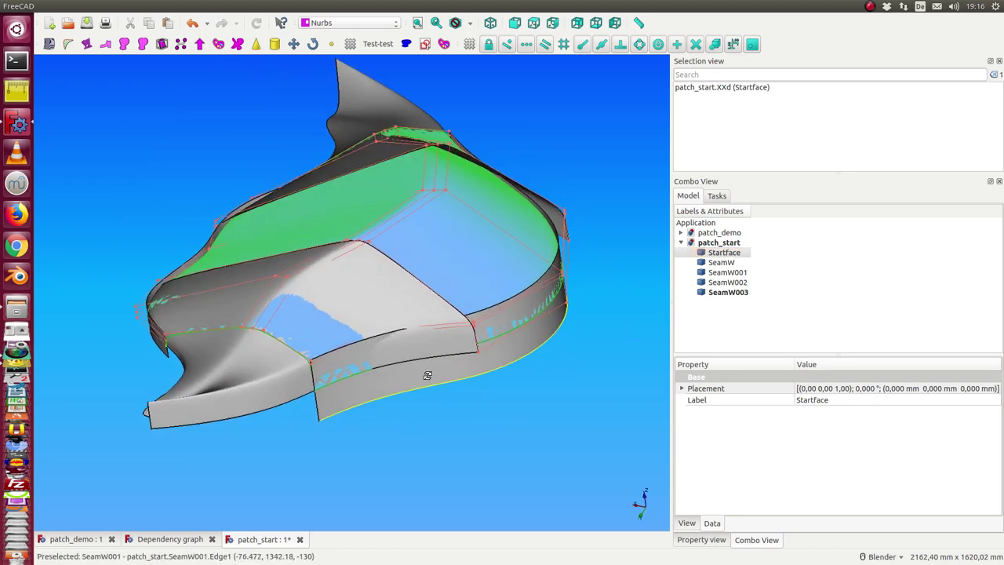
mouse_move(385, 426)
middle_mouse_down()
mouse_move(280, 439)
mouse_move(265, 437)
mouse_move(387, 433)
mouse_move(103, 403)
mouse_move(258, 319)
mouse_move(330, 358)
mouse_move(331, 404)
mouse_move(426, 377)
middle_mouse_up()
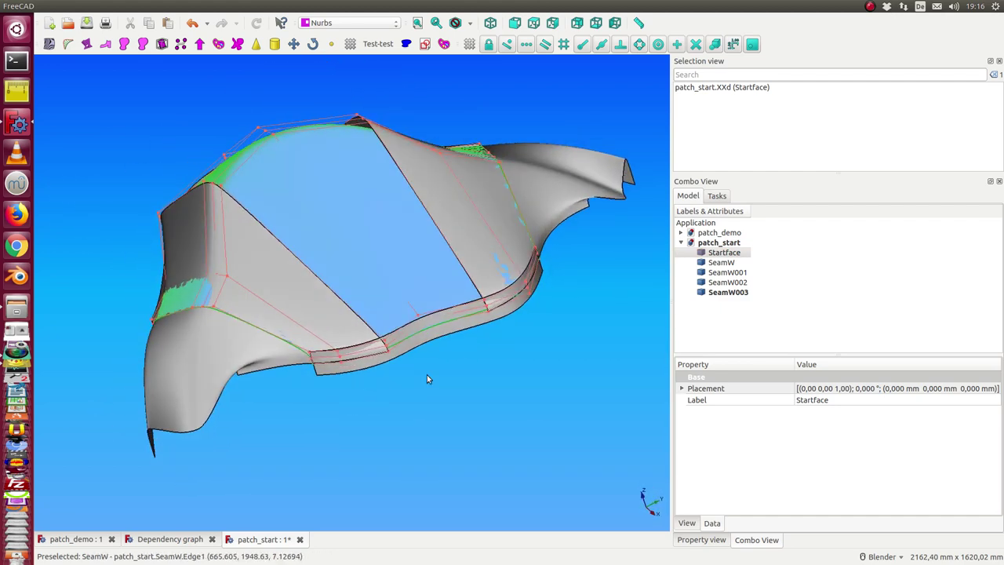
left_click(731, 273)
key("space")
Step: Hide SeamW002 and select the SeamW strip for editing
left_click(731, 282)
key("space")
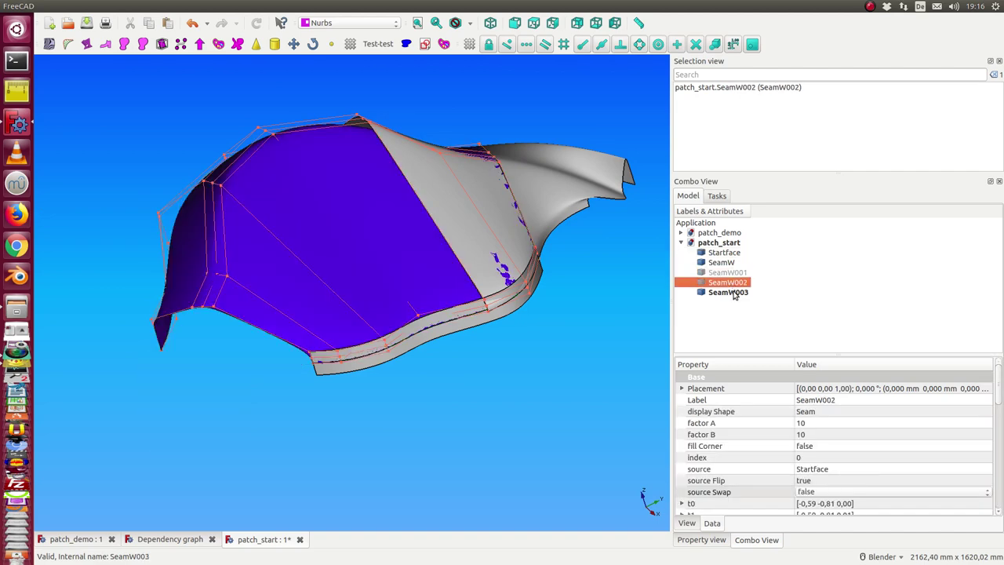
left_click(735, 291)
left_click(722, 264)
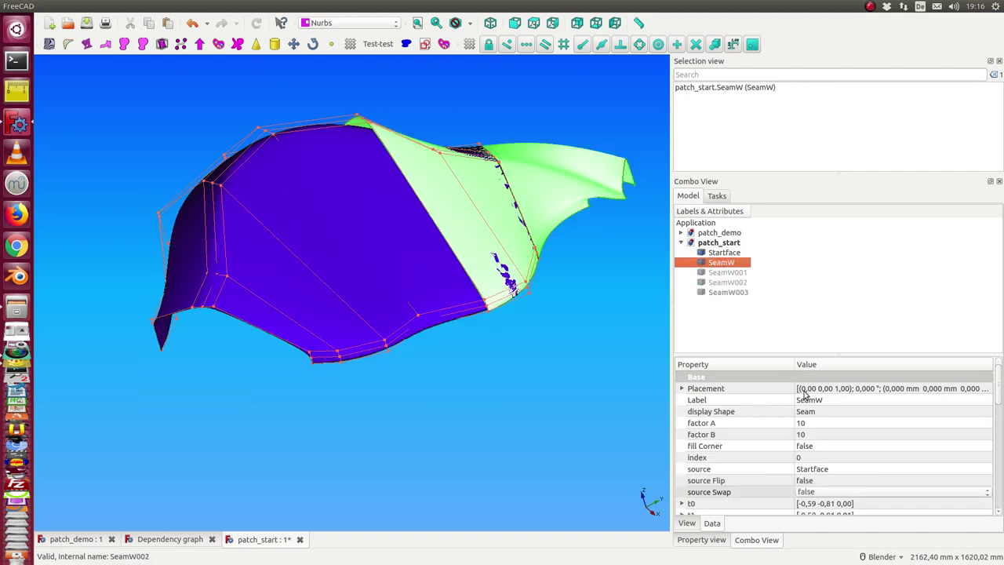
mouse_move(568, 443)
middle_mouse_down()
mouse_move(489, 403)
mouse_move(497, 420)
middle_mouse_up()
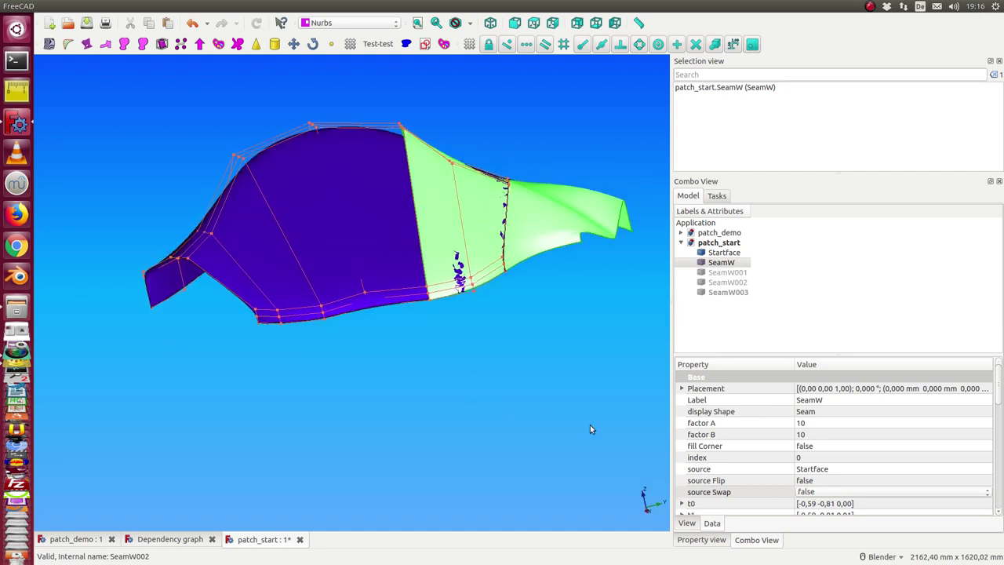
Step: Cycle SeamW's display Shape through InSeam, Curve, OutSeam, InSeam and back to Seam
left_click(828, 412)
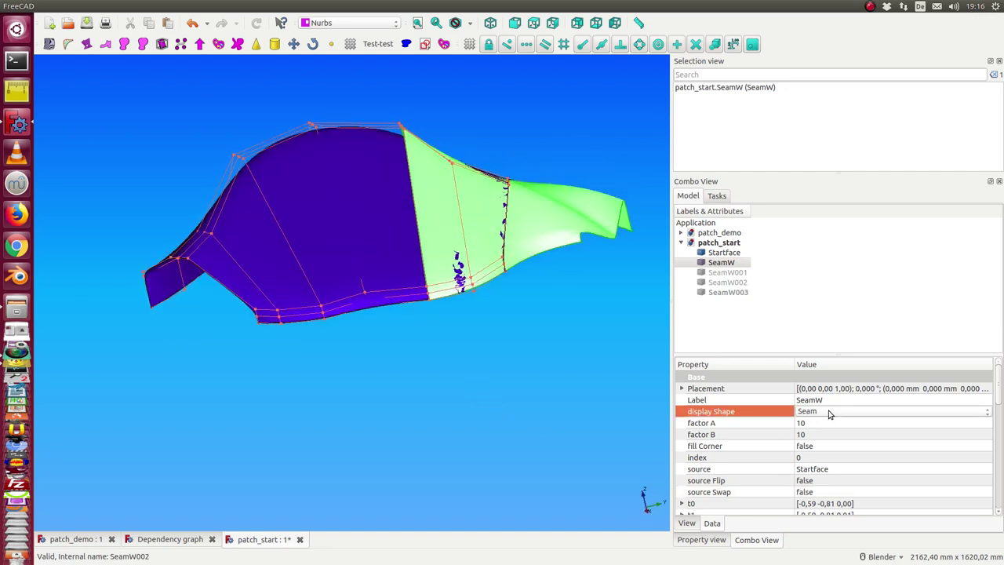
scroll(830, 413, "down", 1)
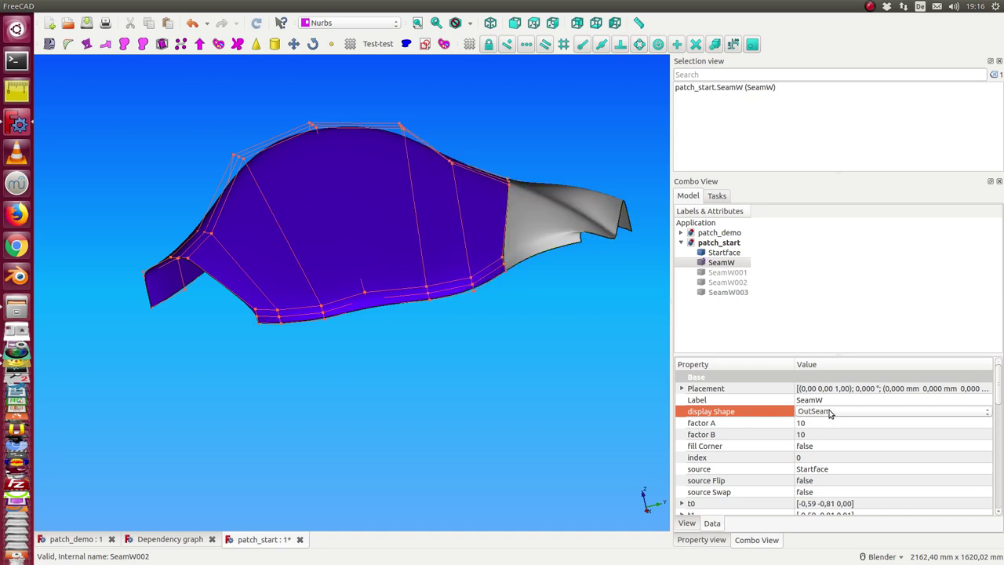
middle_click_drag(593, 401, 549, 448)
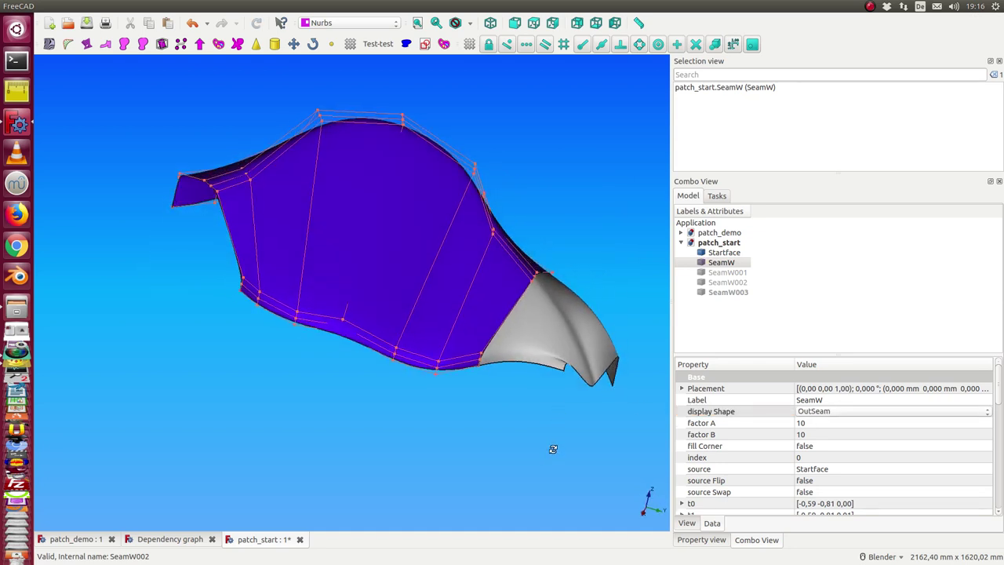
left_click(830, 412)
left_click(828, 427)
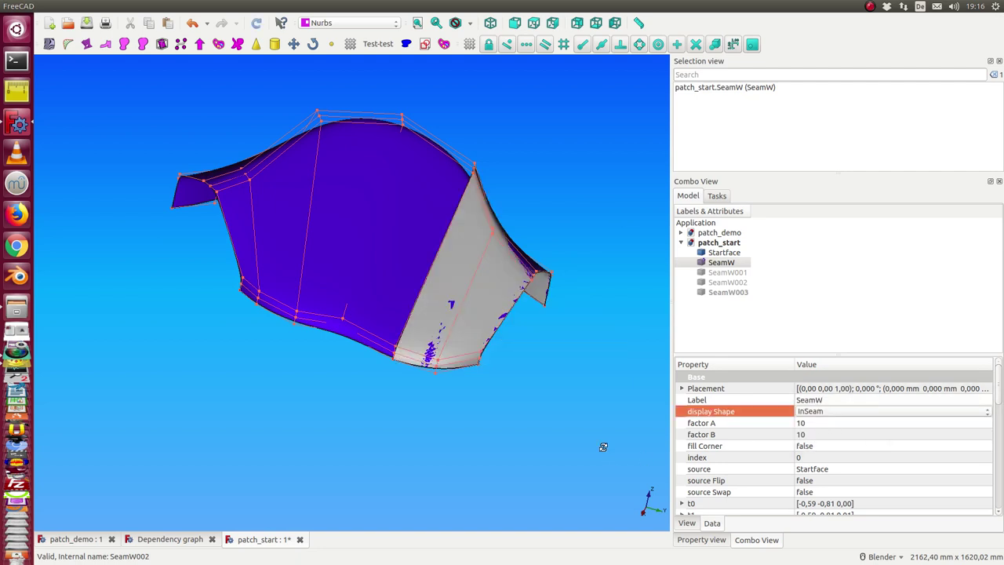
middle_click_drag(601, 444, 549, 416)
left_click(815, 413)
left_click(816, 424)
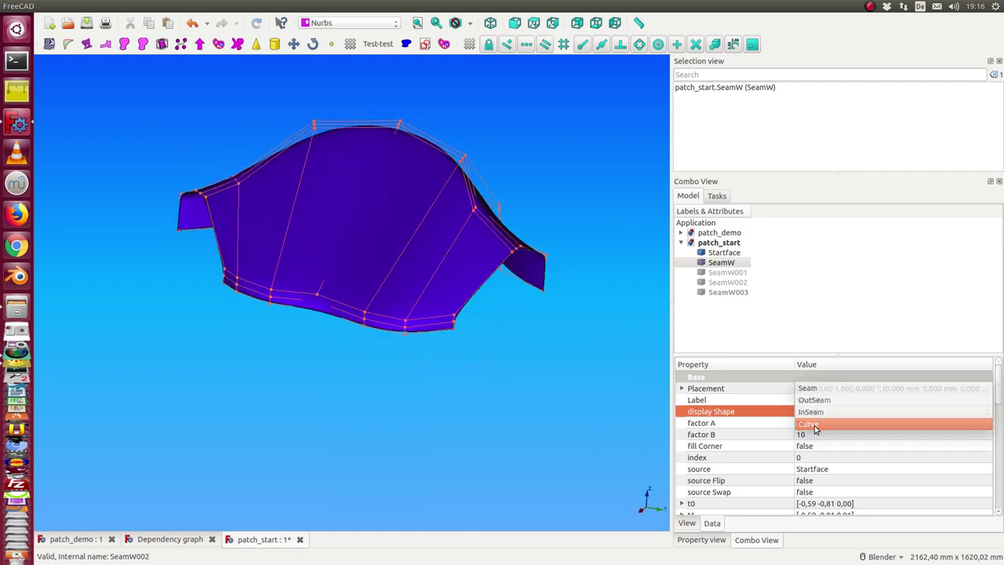
left_click(822, 413)
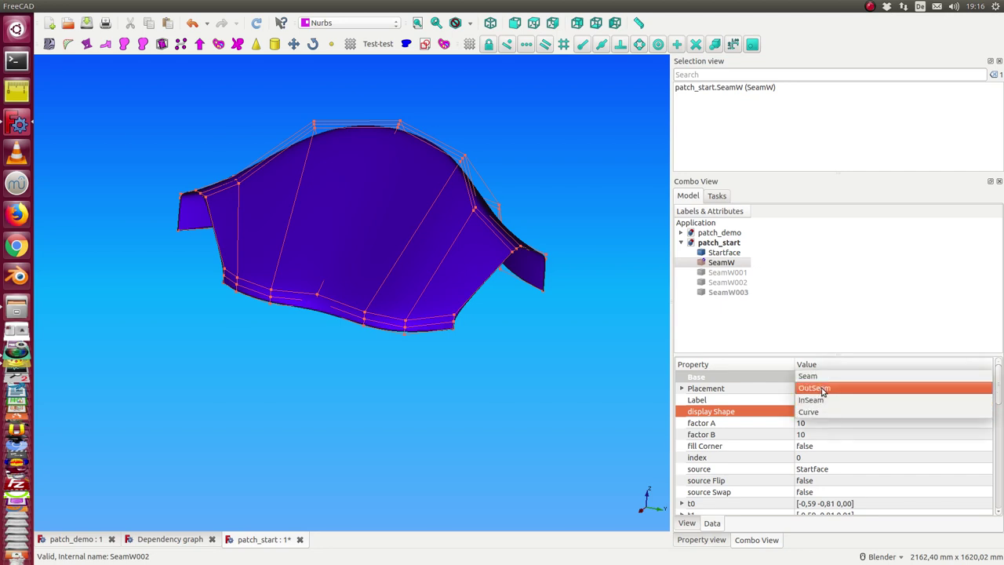
left_click(822, 388)
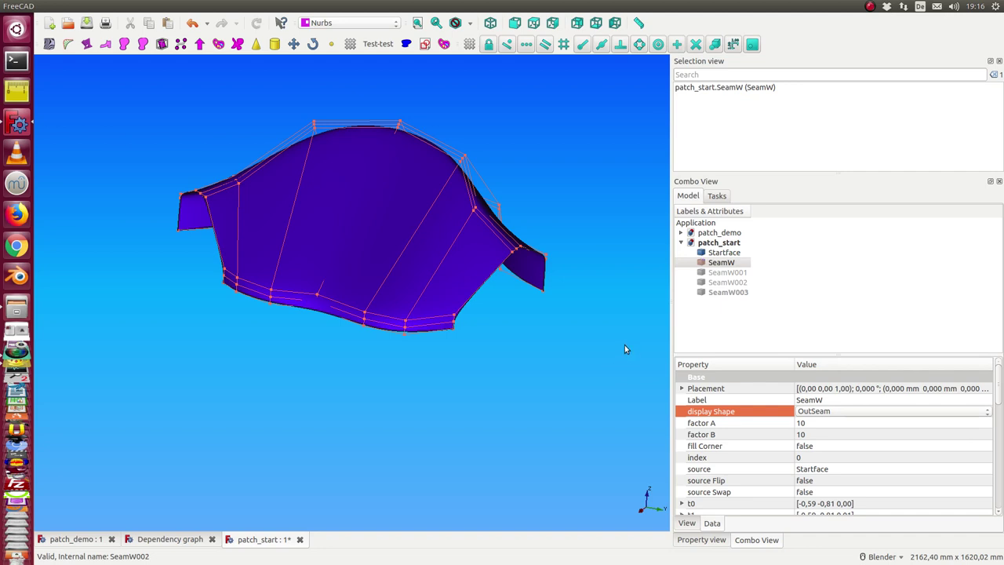
left_click(820, 413)
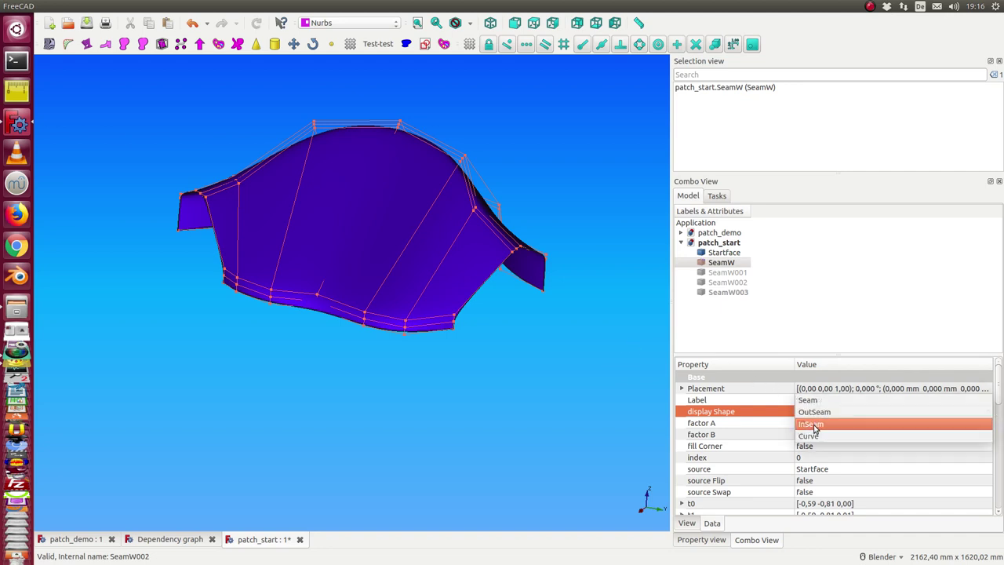
left_click(819, 411)
left_click(819, 412)
left_click(802, 388)
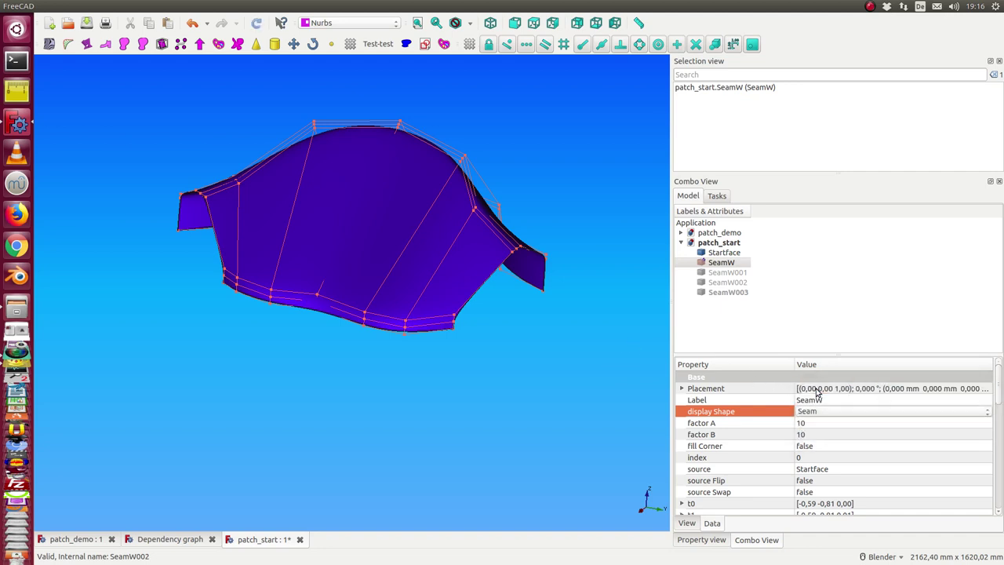
Step: Recompute the document and set SeamW's display Shape to OutSeam
left_click(256, 23)
left_click(722, 266)
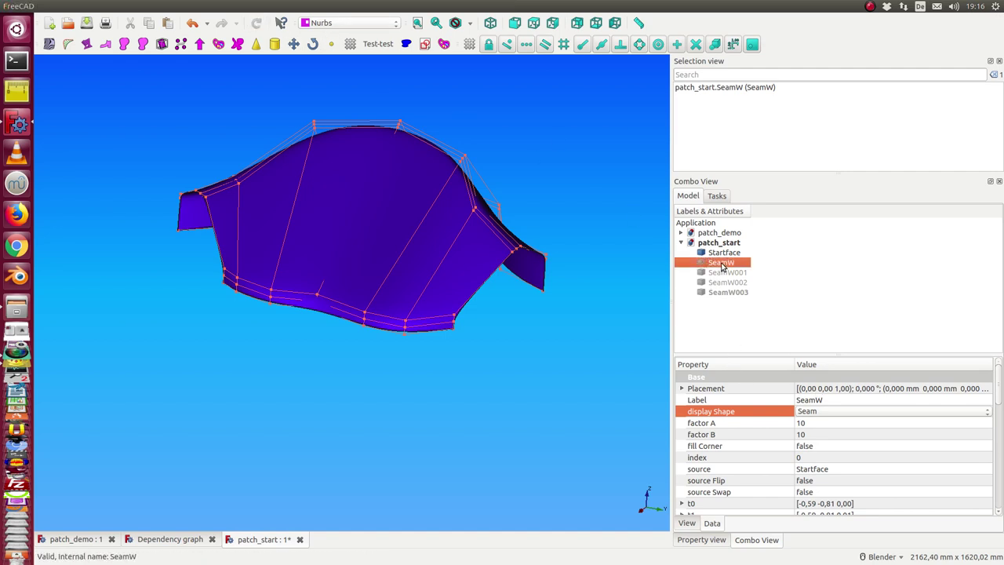
left_click(857, 415)
left_click(857, 416)
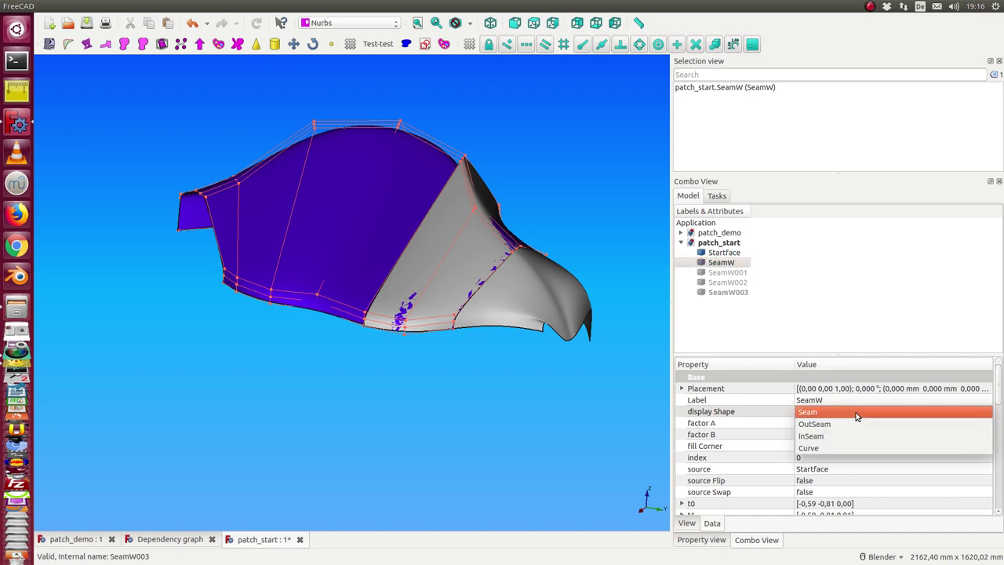
left_click(815, 423)
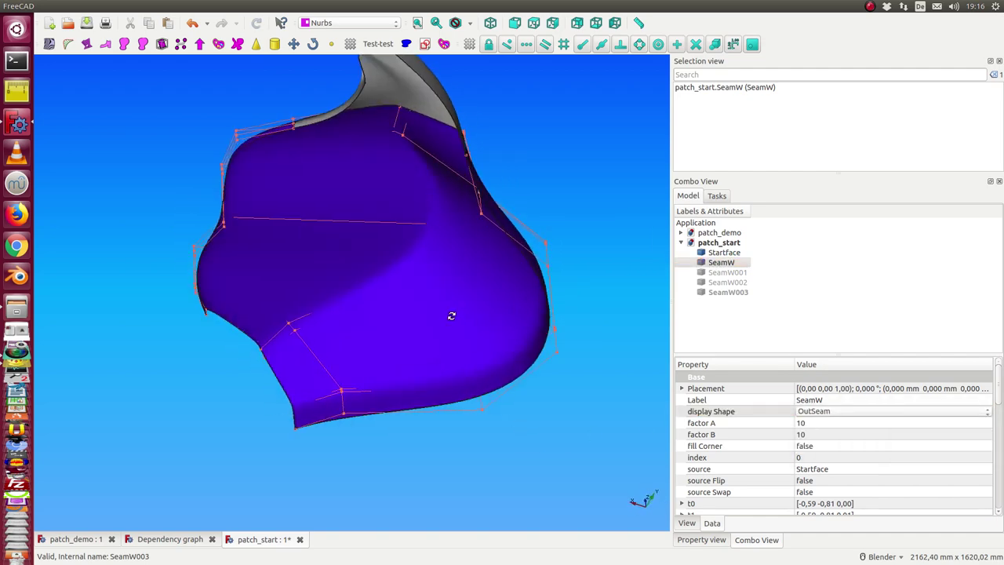
middle_click_drag(521, 433, 565, 403)
Step: Set SeamW001's display Shape to OutSeam
left_click(720, 274)
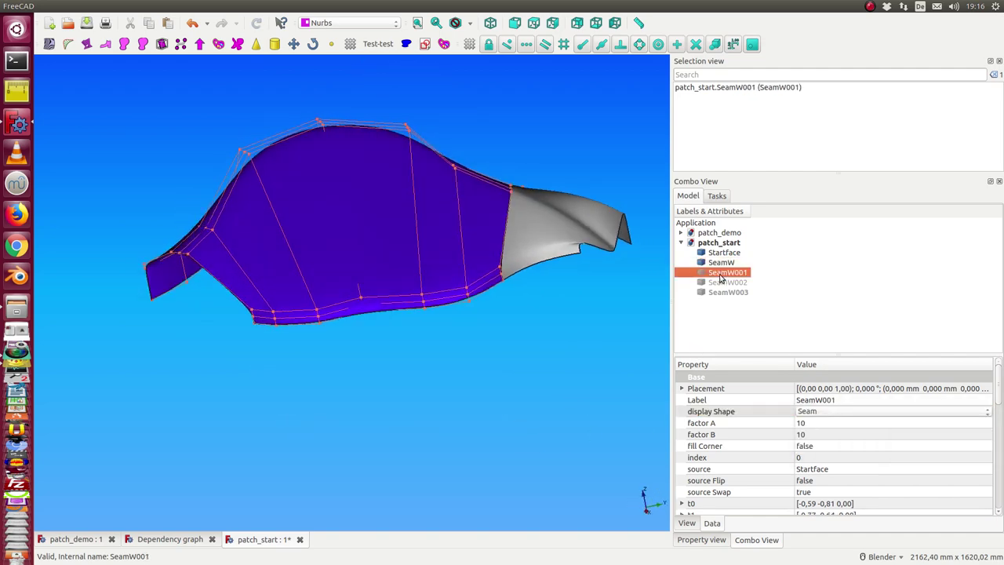
left_click(840, 415)
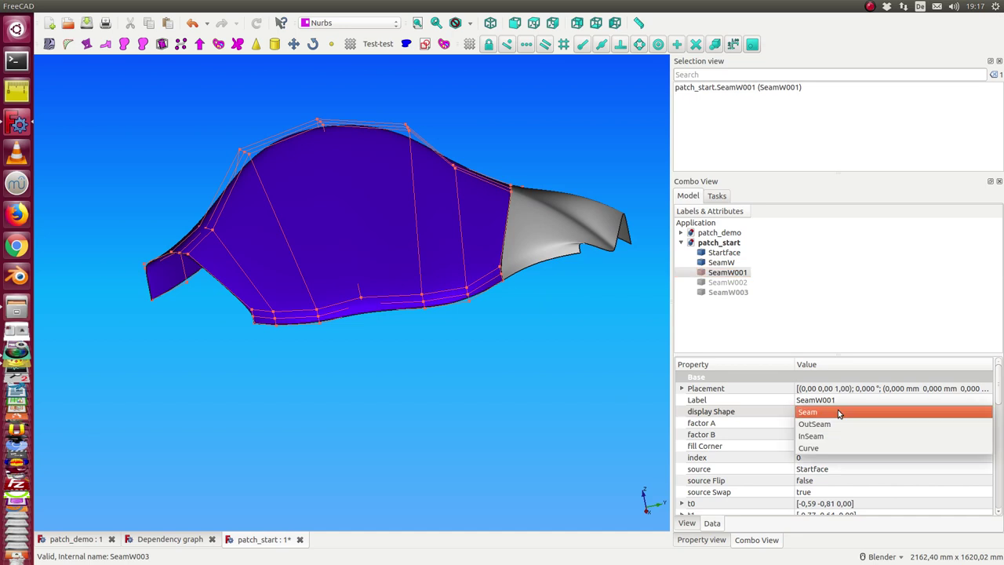
left_click(720, 276)
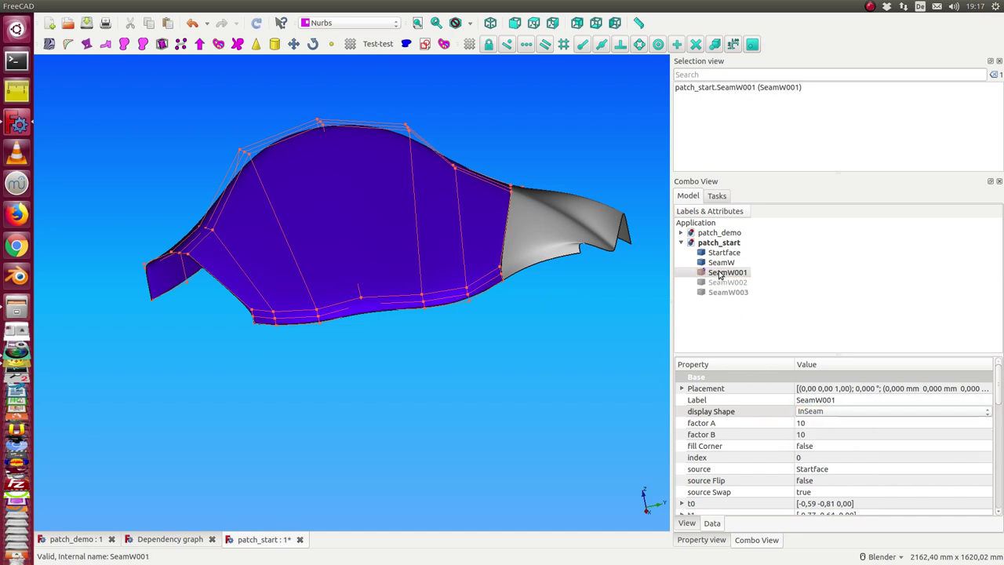
left_click(815, 411)
left_click(835, 416)
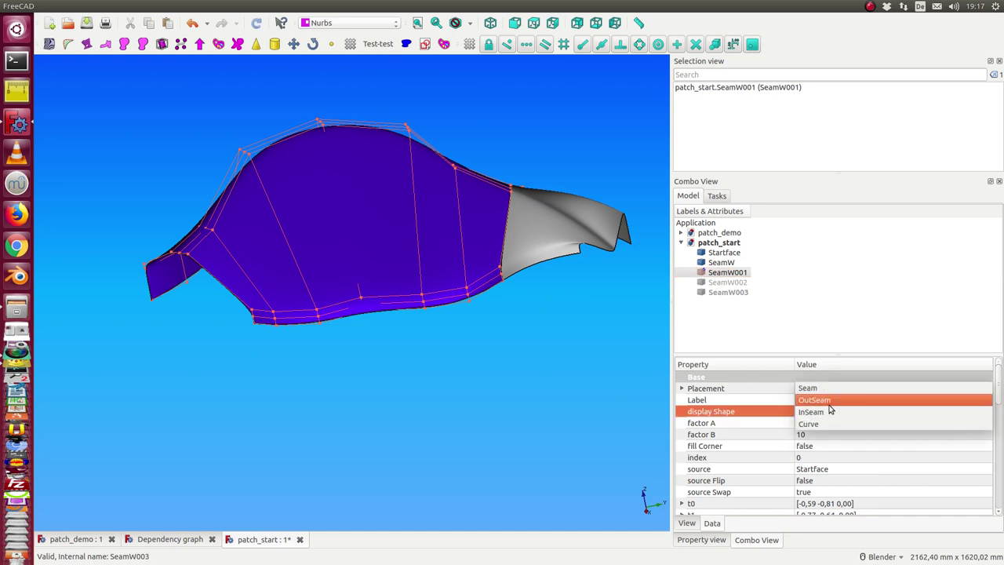
left_click(830, 401)
Step: Make SeamW002 and SeamW003 visible again and orbit to a steep side view
left_click(719, 282)
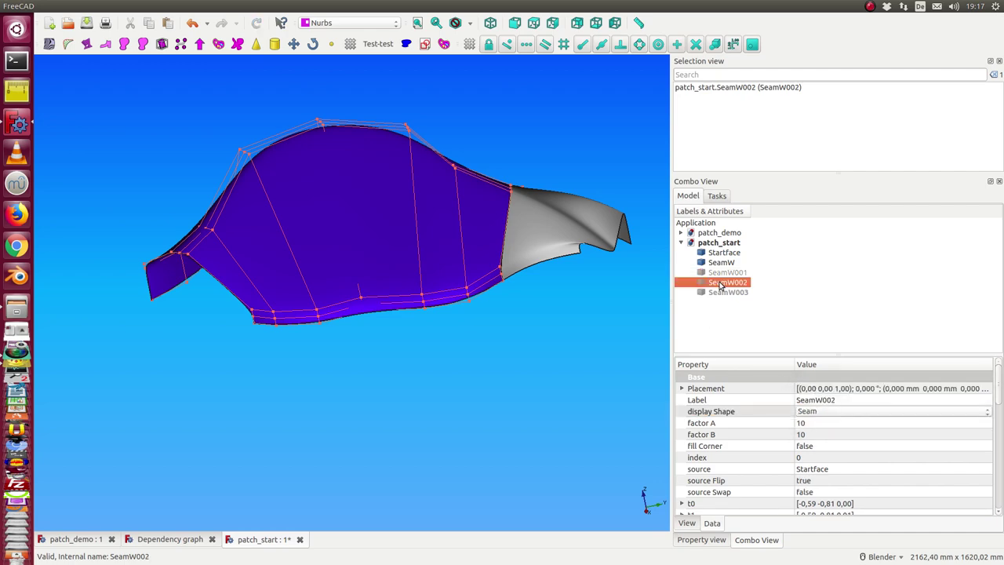
key("space")
left_click(722, 292)
key("space")
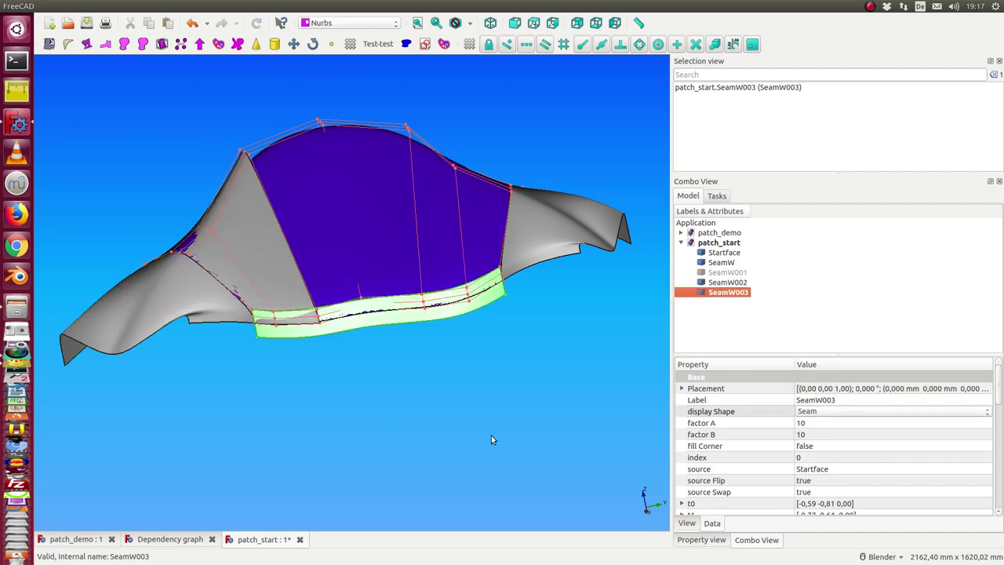
middle_click_drag(491, 439, 293, 226)
Step: Set SeamW002 and SeamW003 display Shape to OutSeam, then clear selection and view the patch
left_click(727, 273)
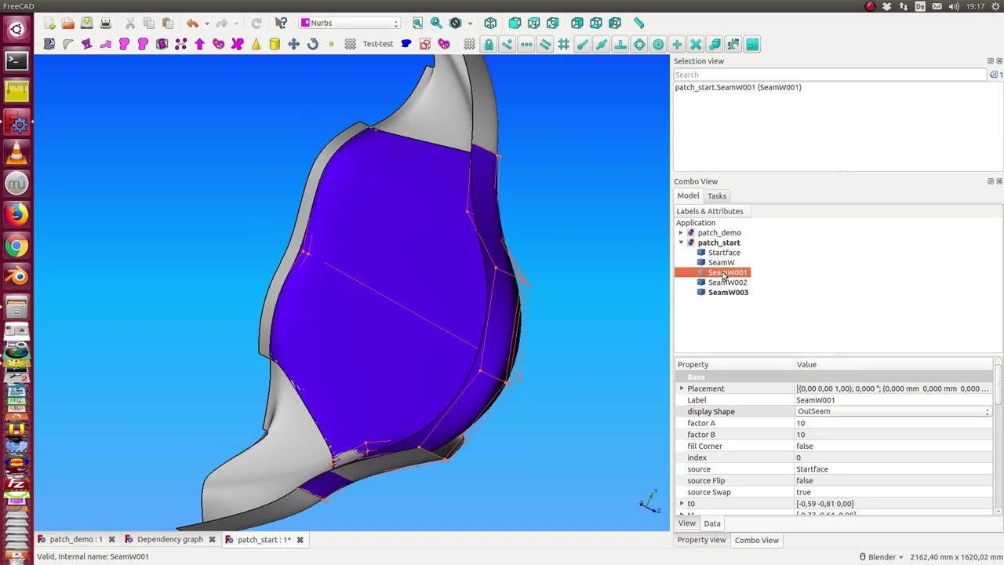
left_click(725, 282)
left_click(836, 416)
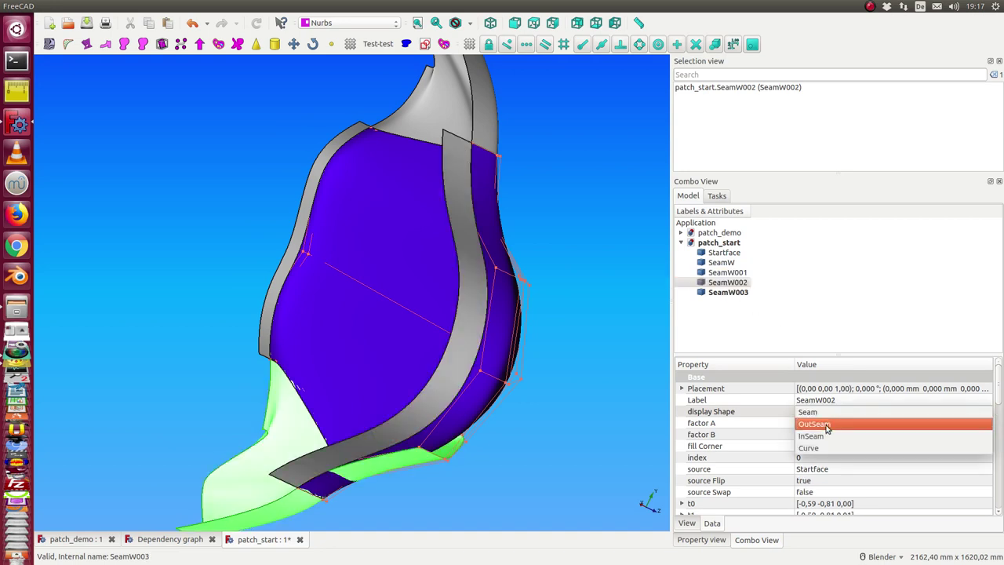
left_click(827, 424)
left_click(728, 291)
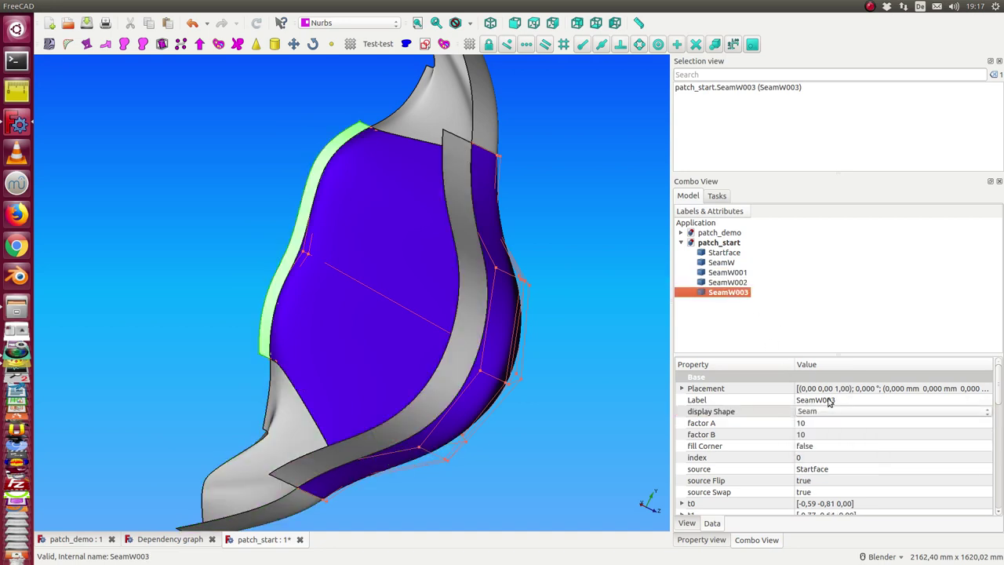
left_click(838, 416)
left_click(830, 429)
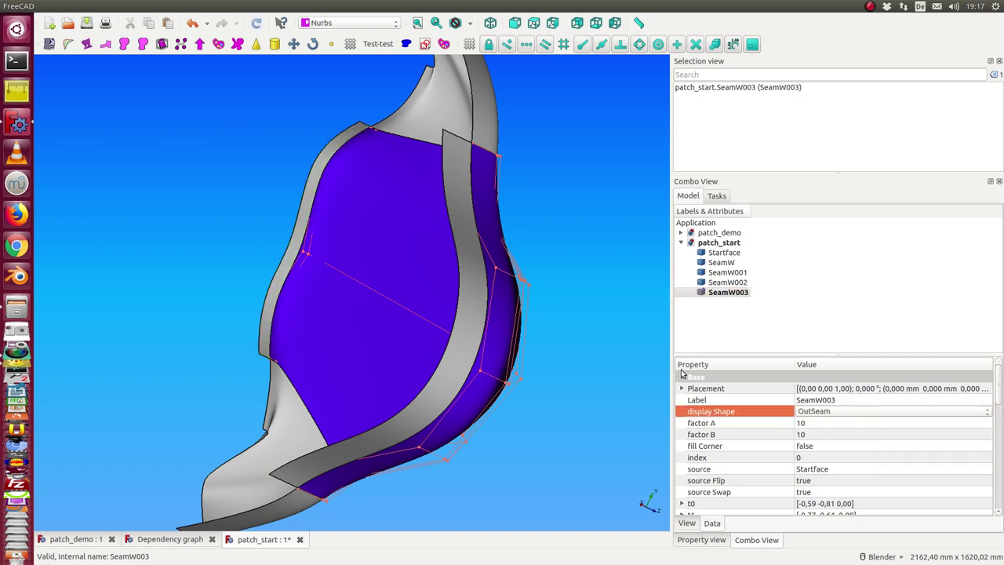
left_click(612, 325)
mouse_move(612, 325)
middle_mouse_down()
mouse_move(598, 353)
mouse_move(329, 284)
middle_mouse_up()
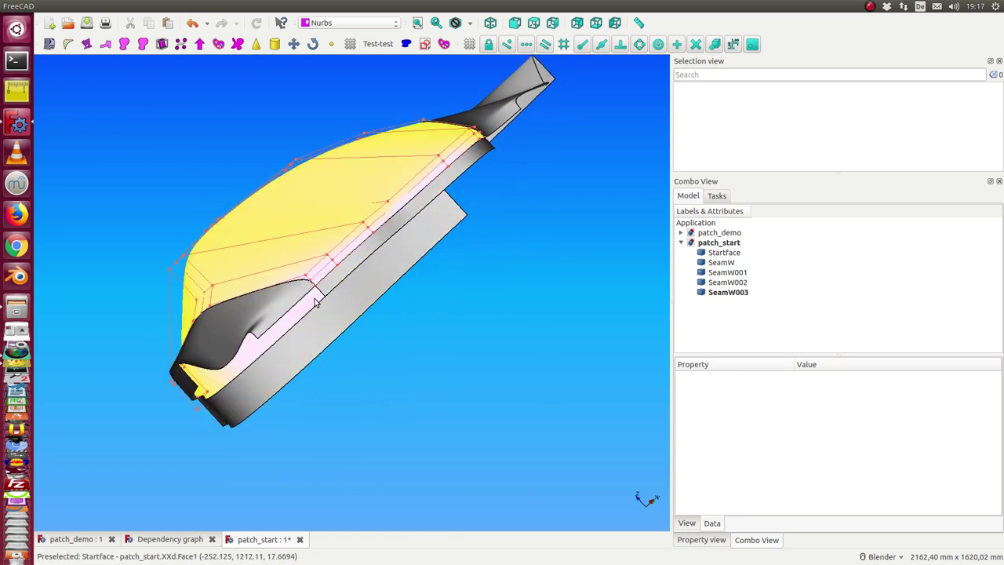
Step: Set the fill Corner property of SeamW002 to true and inspect the filled corner
left_click(722, 263)
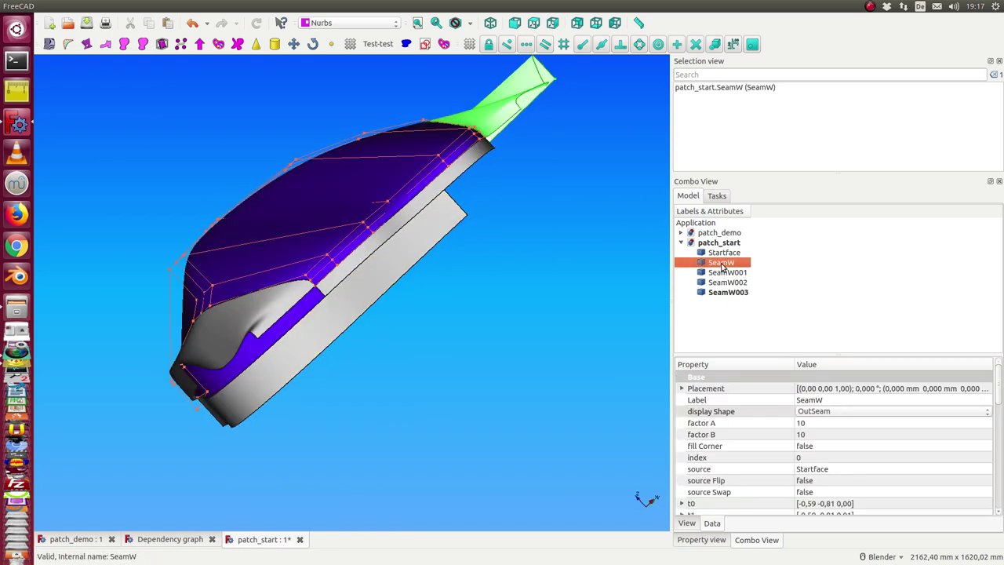
left_click(839, 446)
scroll(839, 448, "down", 1)
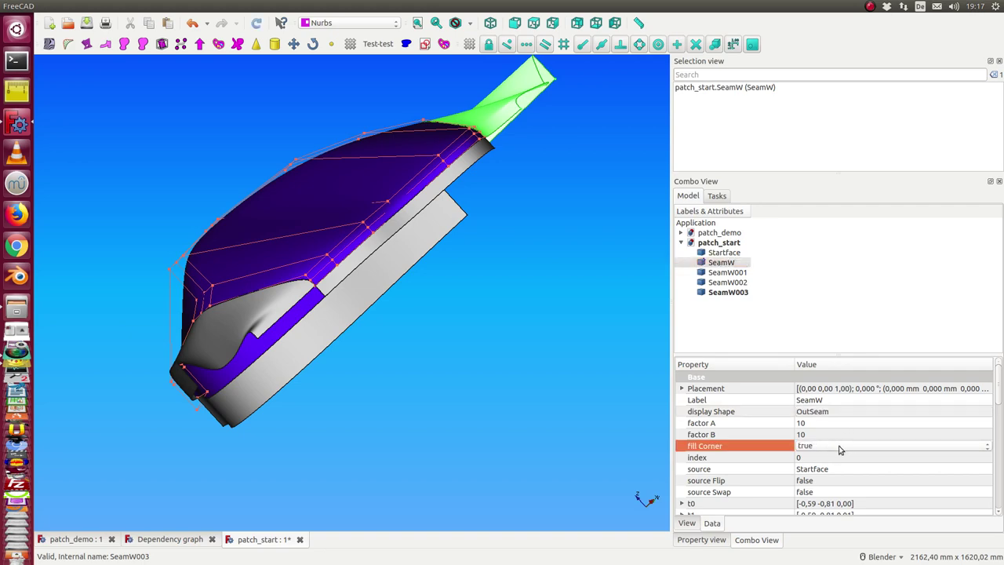
middle_click_drag(593, 262, 526, 341)
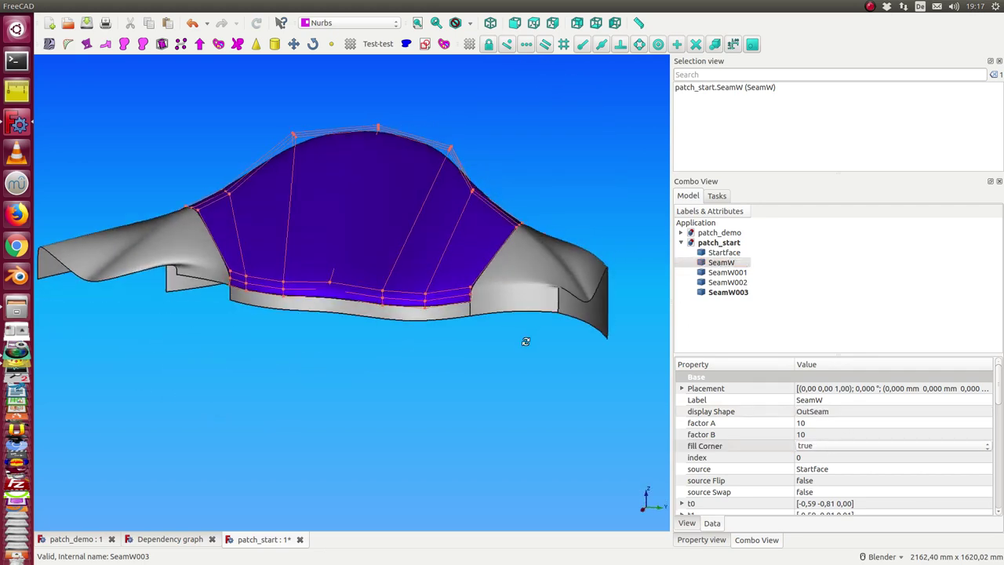
middle_click_drag(473, 312, 274, 204)
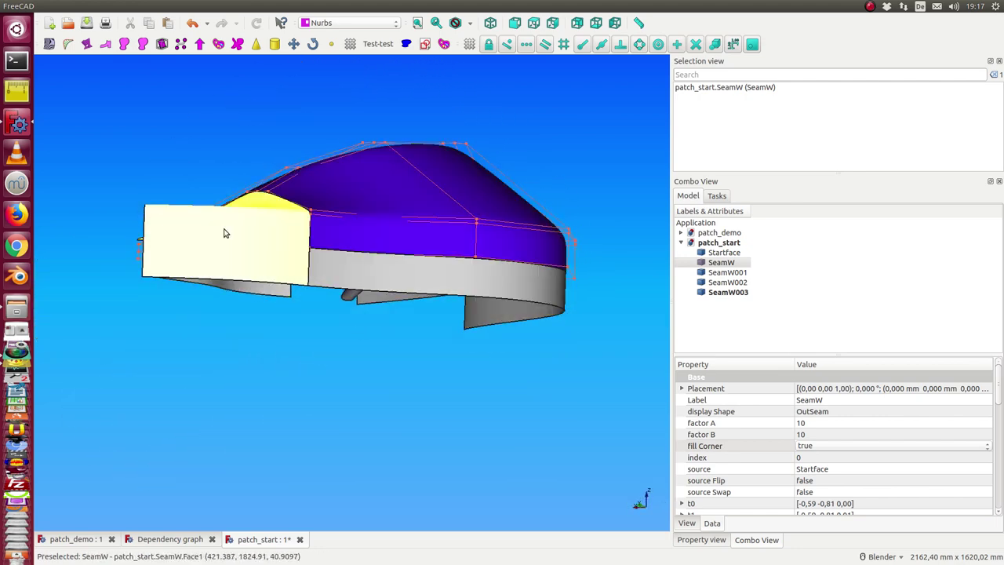
mouse_move(286, 267)
middle_mouse_down()
mouse_move(353, 348)
mouse_move(321, 287)
middle_mouse_up()
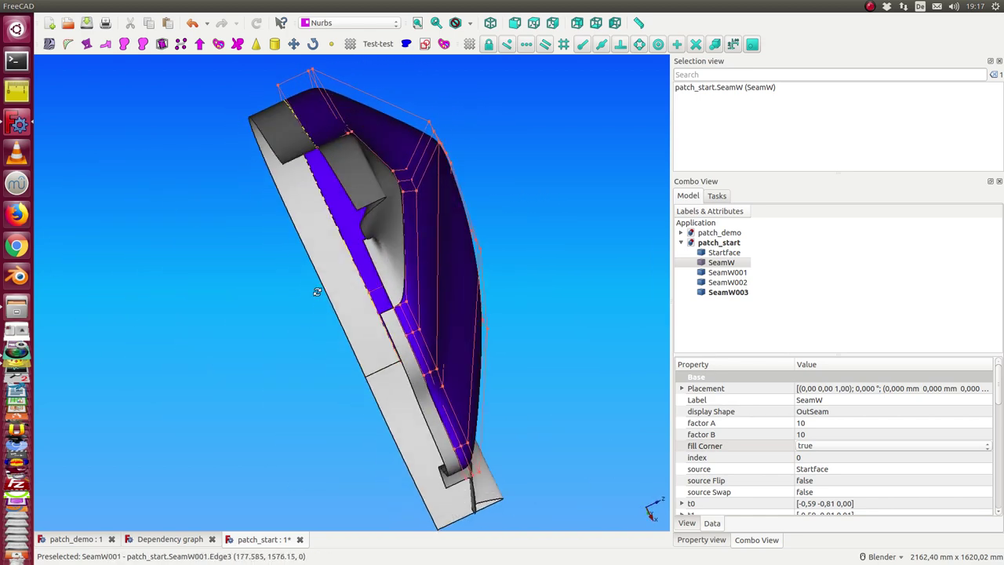
left_click(366, 186)
left_click(859, 447)
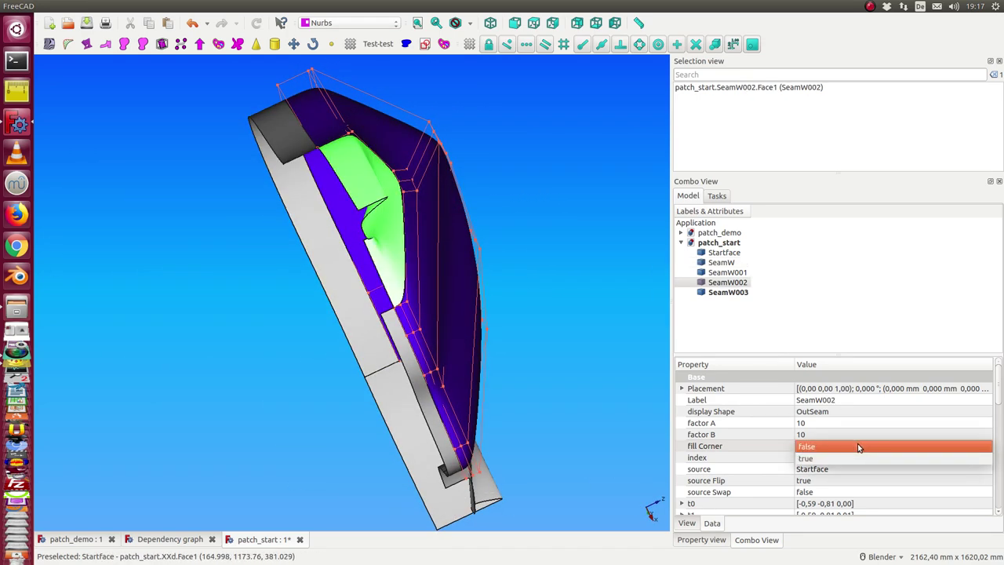
left_click(858, 467)
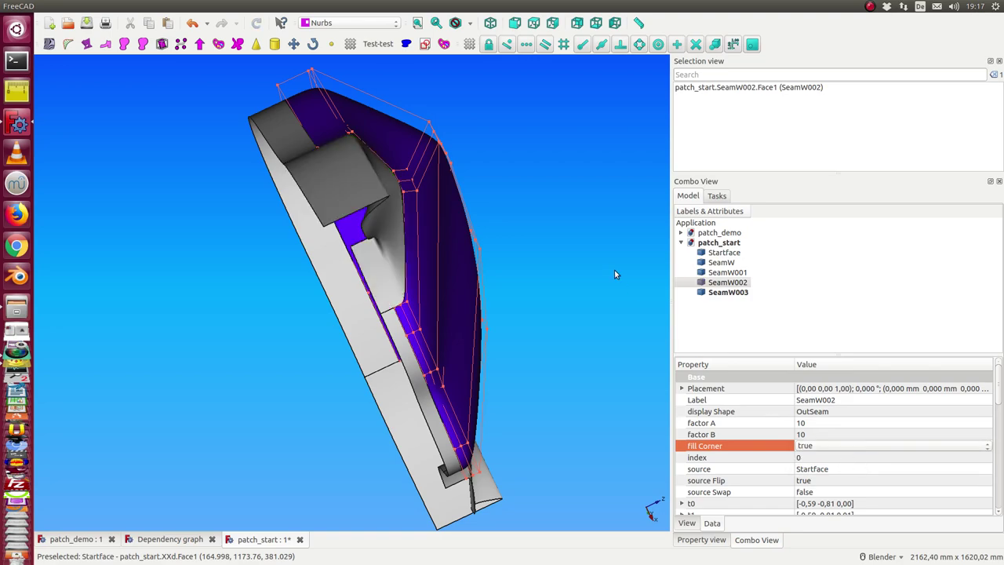
mouse_move(614, 269)
middle_mouse_down()
mouse_move(315, 231)
mouse_move(387, 161)
mouse_move(468, 213)
mouse_move(437, 347)
mouse_move(382, 371)
mouse_move(408, 317)
mouse_move(414, 224)
mouse_move(395, 137)
mouse_move(442, 233)
mouse_move(417, 192)
mouse_move(309, 332)
mouse_move(293, 257)
middle_mouse_up()
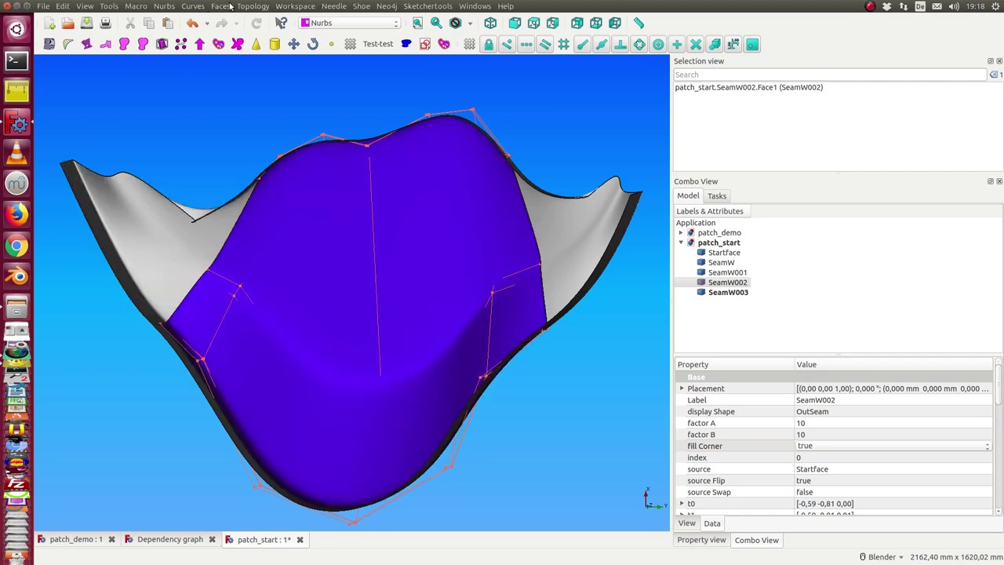
Step: Create the tangent face MyTangentialFace and enlarge the property list to show more rows
left_click(220, 6)
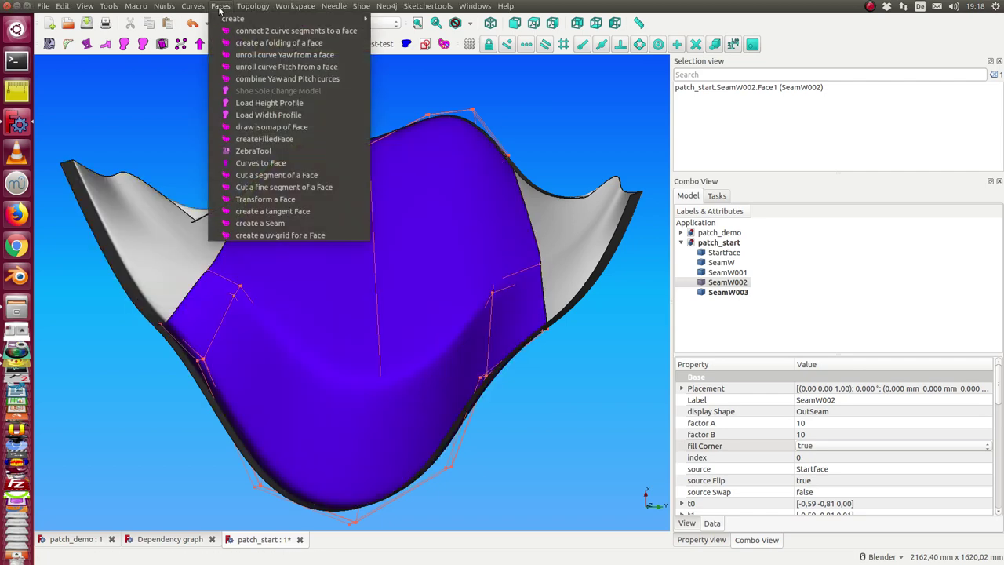
left_click(267, 216)
left_click(722, 303)
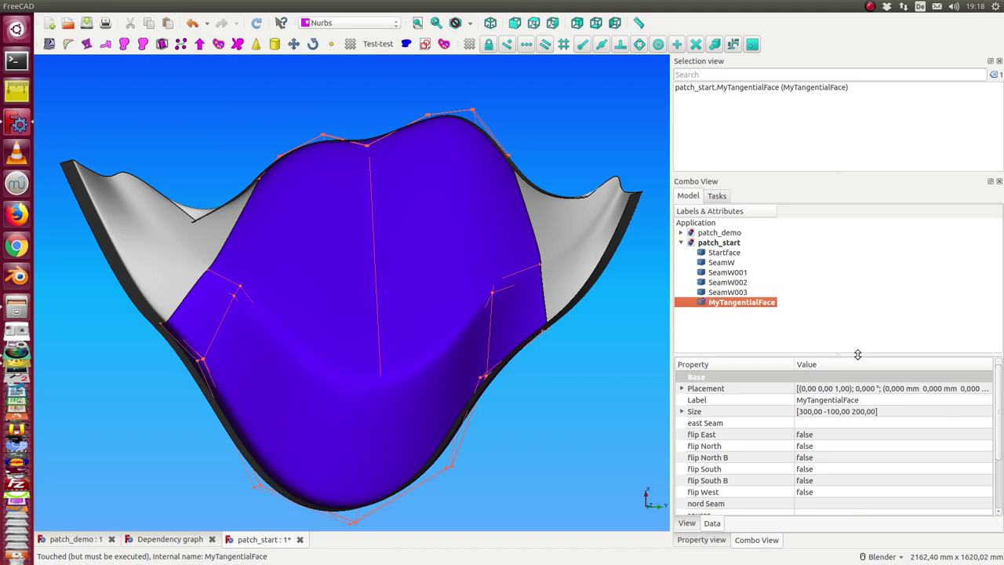
left_click_drag(857, 355, 859, 287)
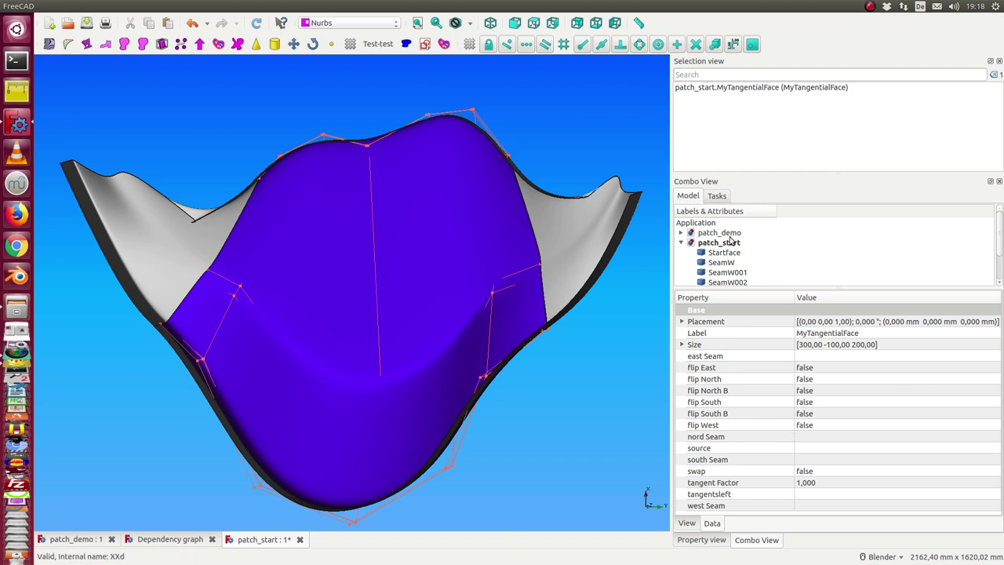
Step: Rename the lower seam strip SeamW001 to Osten
left_click(719, 263)
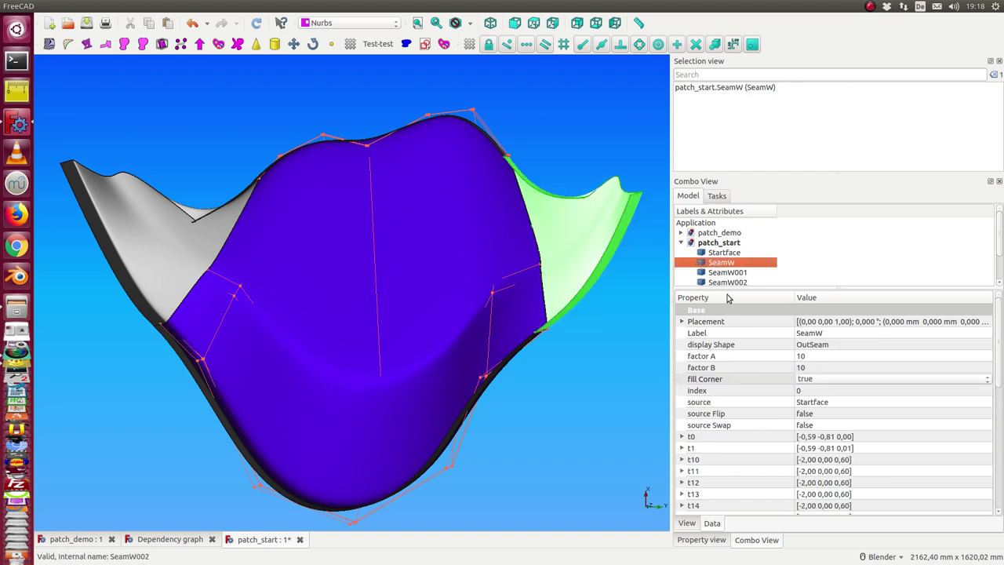
left_click(726, 274)
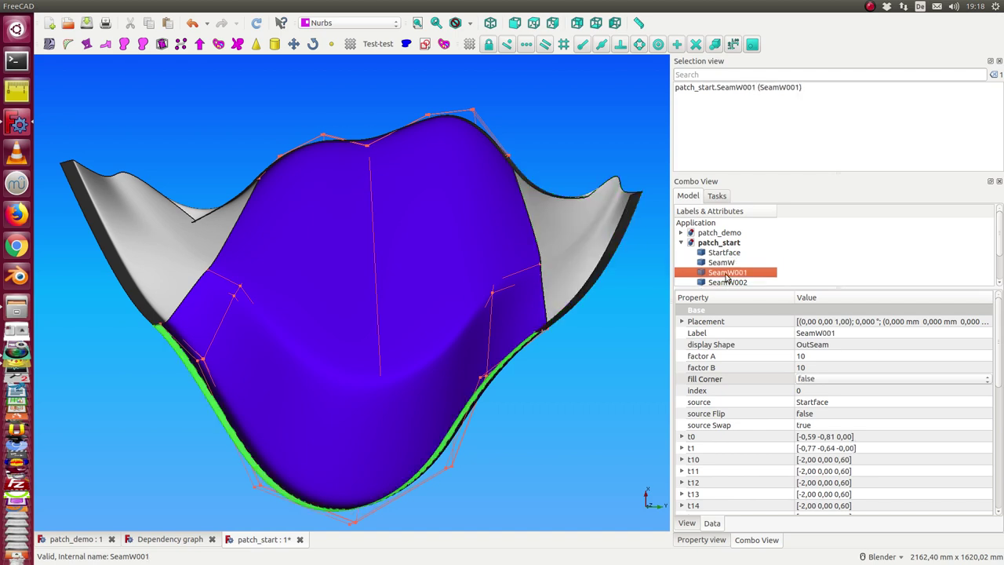
left_click(727, 275)
key("BackSpace")
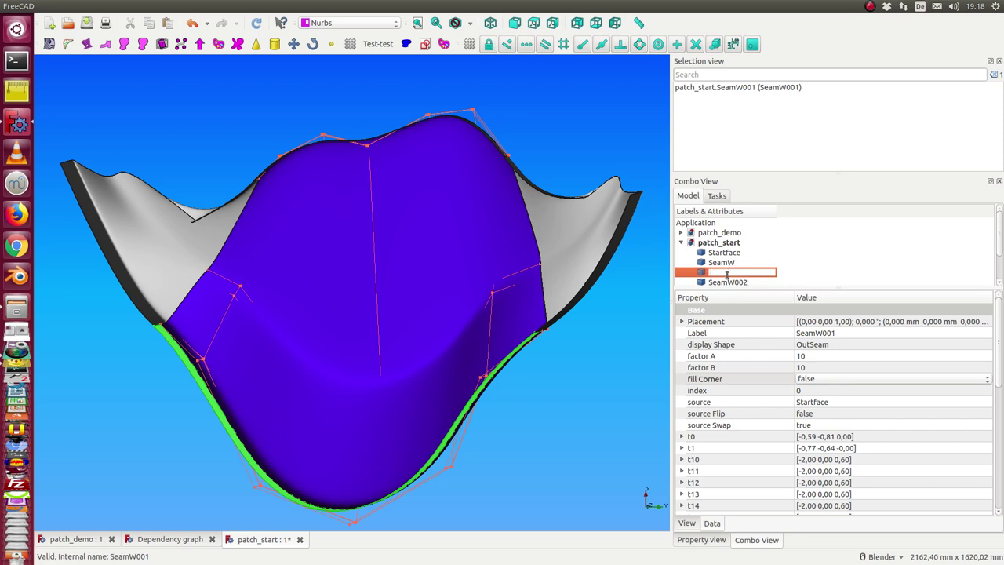
type("Oste")
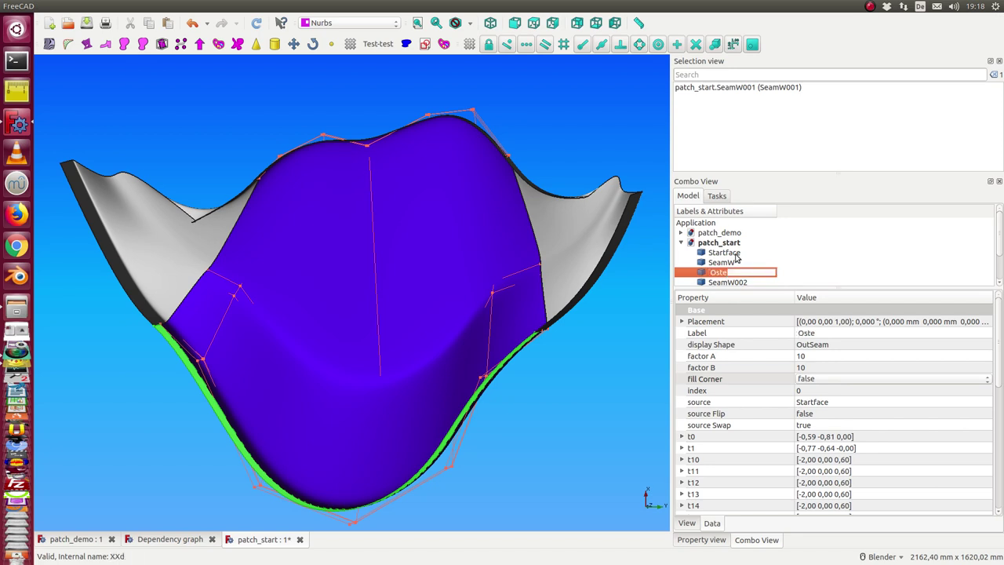
type("n")
key("Return")
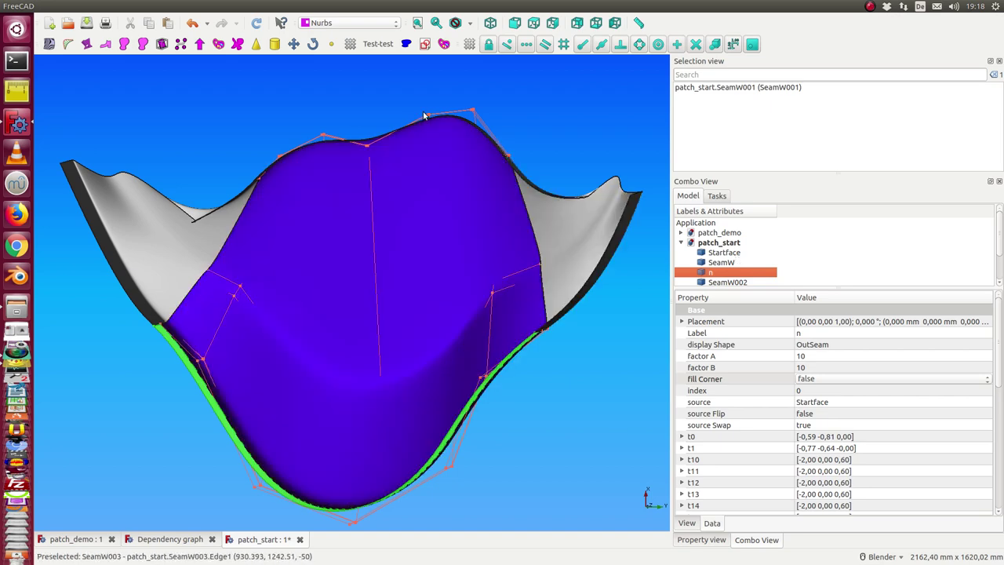
Step: Rename the upper seam strip SeamW003 to Westen
middle_click_drag(617, 182, 429, 216)
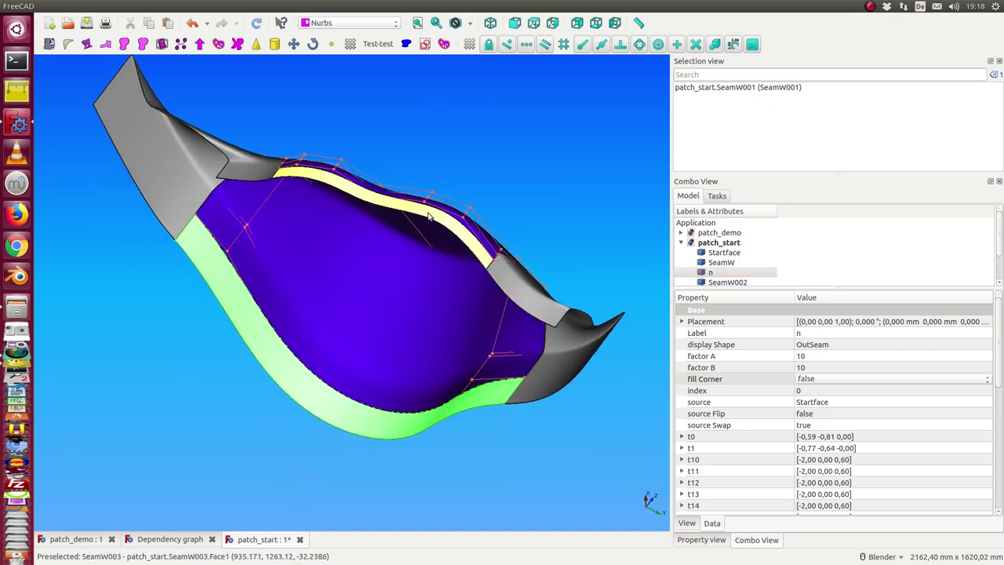
left_click(427, 217)
scroll(853, 272, "down", 1)
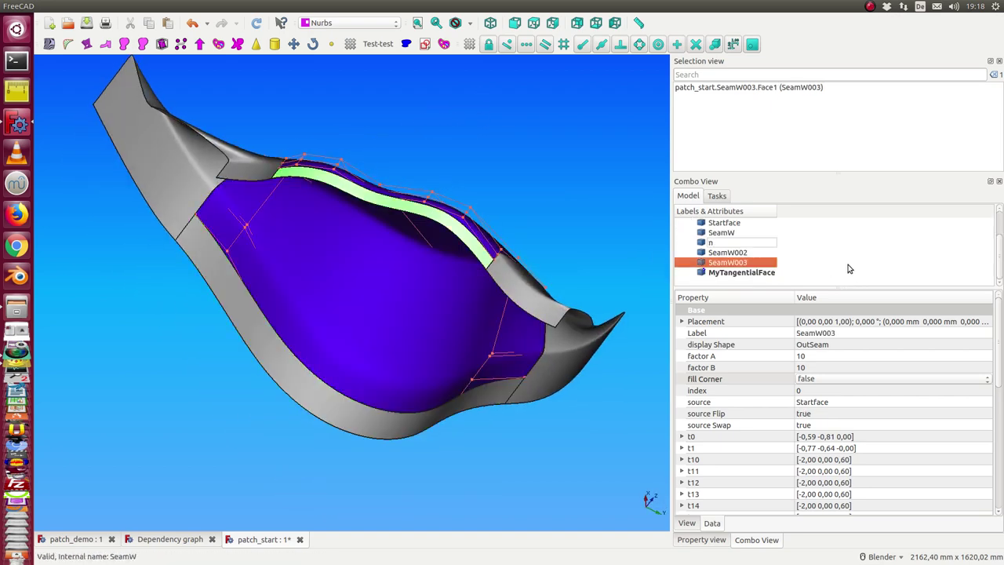
left_click(737, 264)
left_click(737, 263)
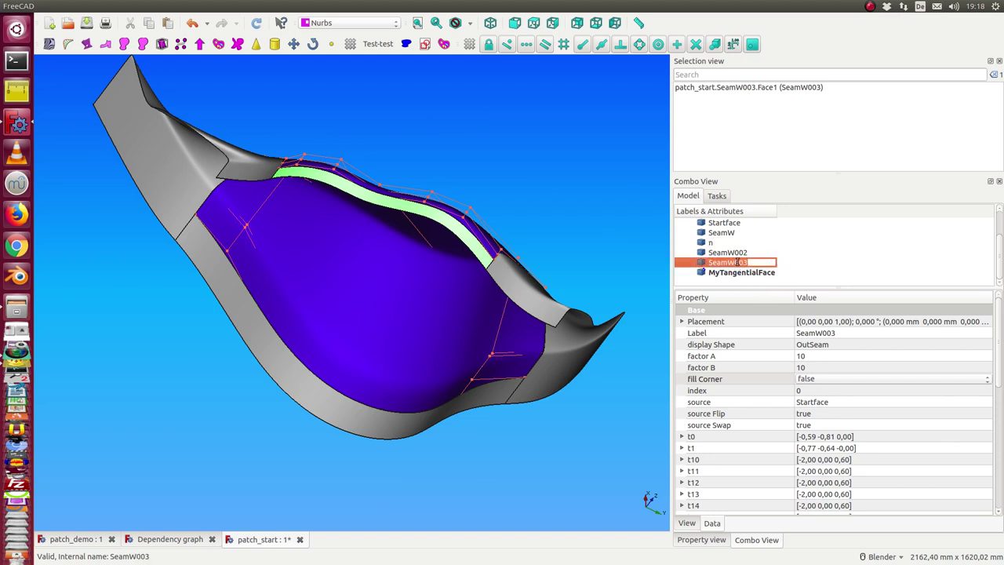
type("Westen")
key("Return")
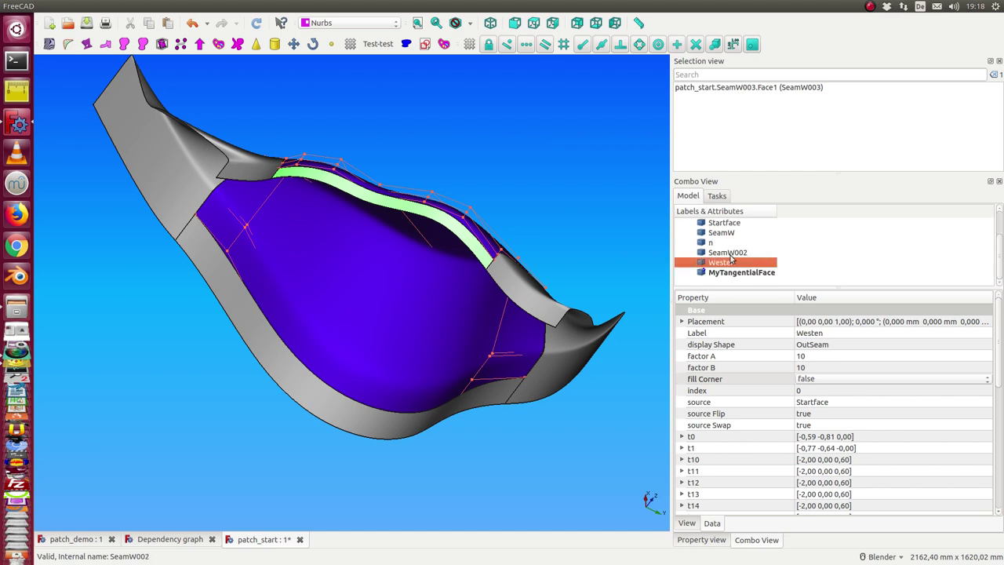
Step: Fix the seam left labelled 'n' back to Osten, then select MyTangentialFace
left_click(714, 244)
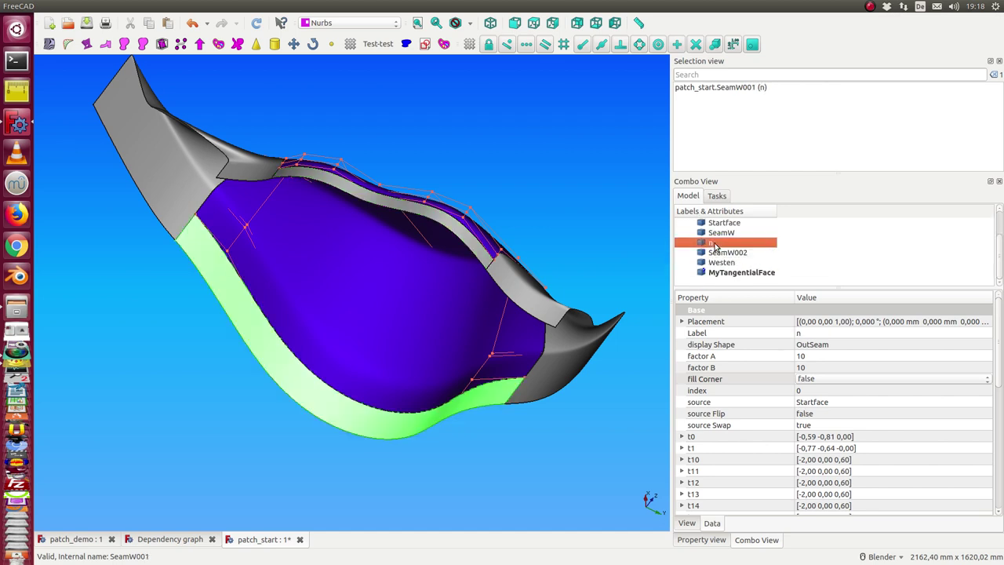
left_click(714, 244)
type("Oste")
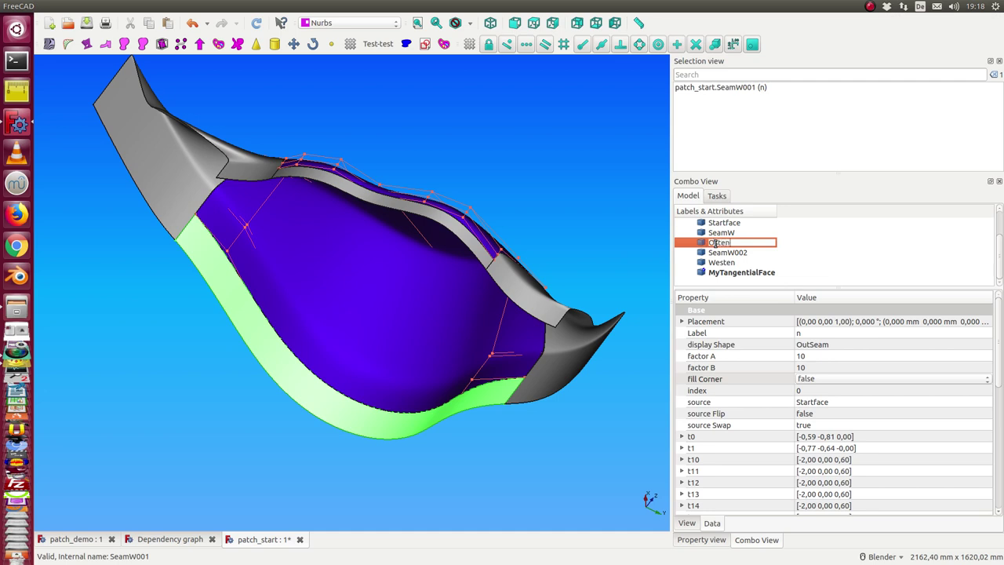
key("Return")
scroll(762, 384, "down", 2)
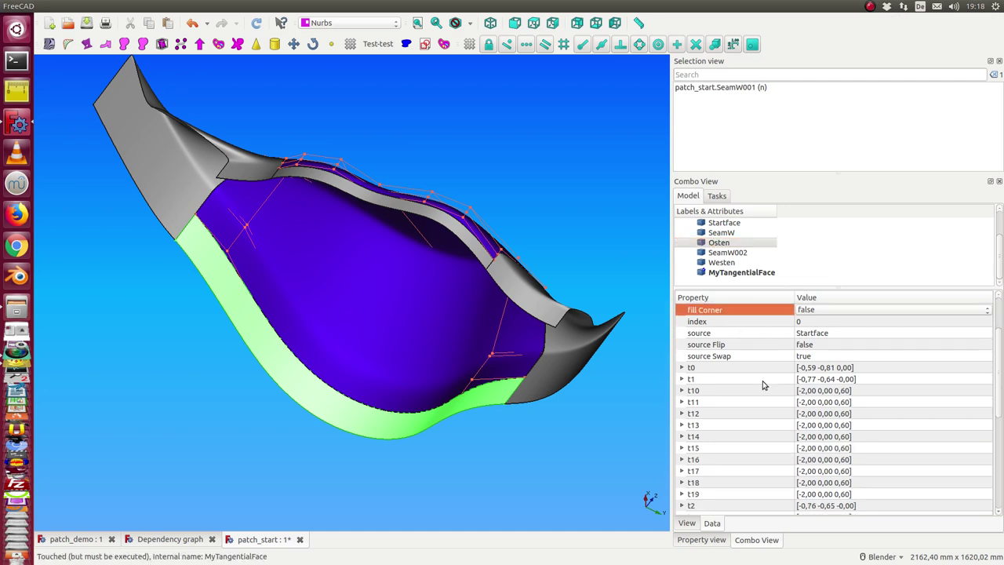
left_click(733, 274)
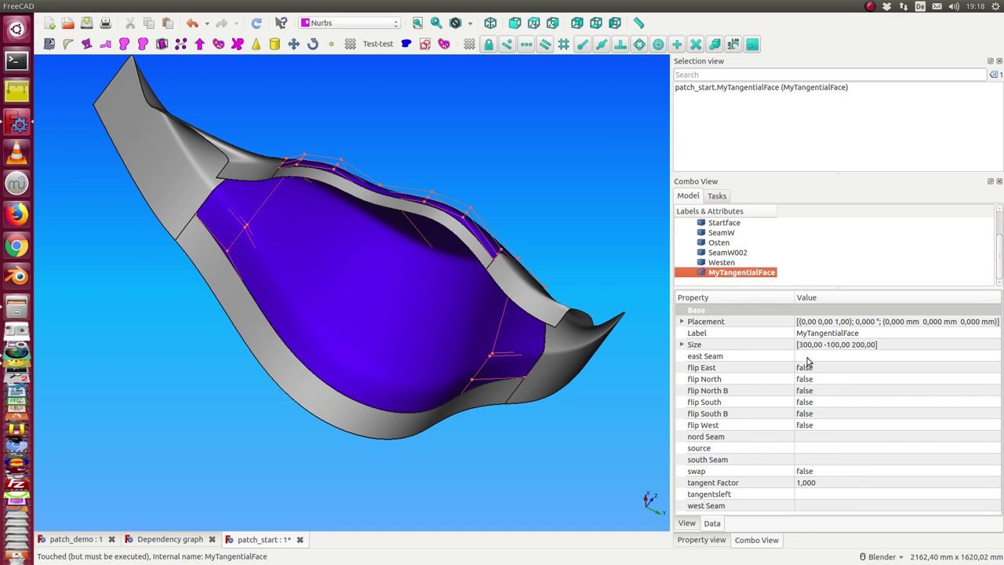
Step: Set MyTangentialFace's east seam to Osten
left_click(807, 357)
left_click(995, 357)
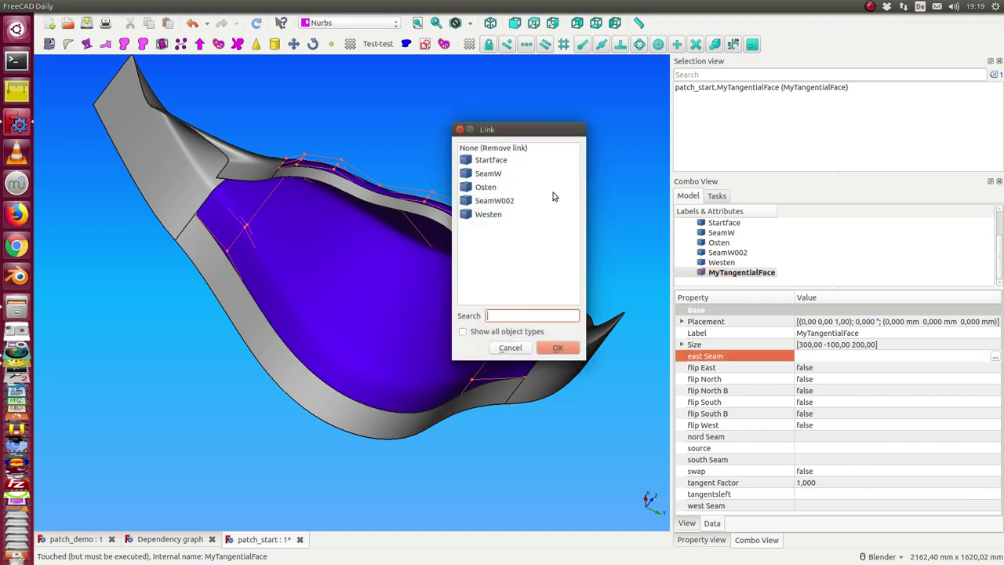
left_click(484, 187)
left_click(552, 348)
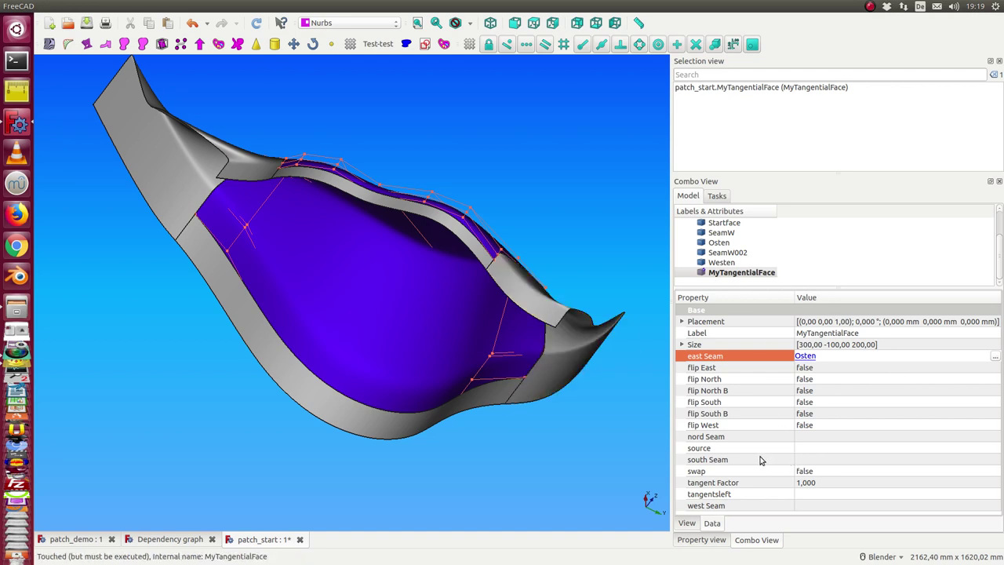
Step: Set the west seam to Westen and recompute the tangential face
left_click(750, 506)
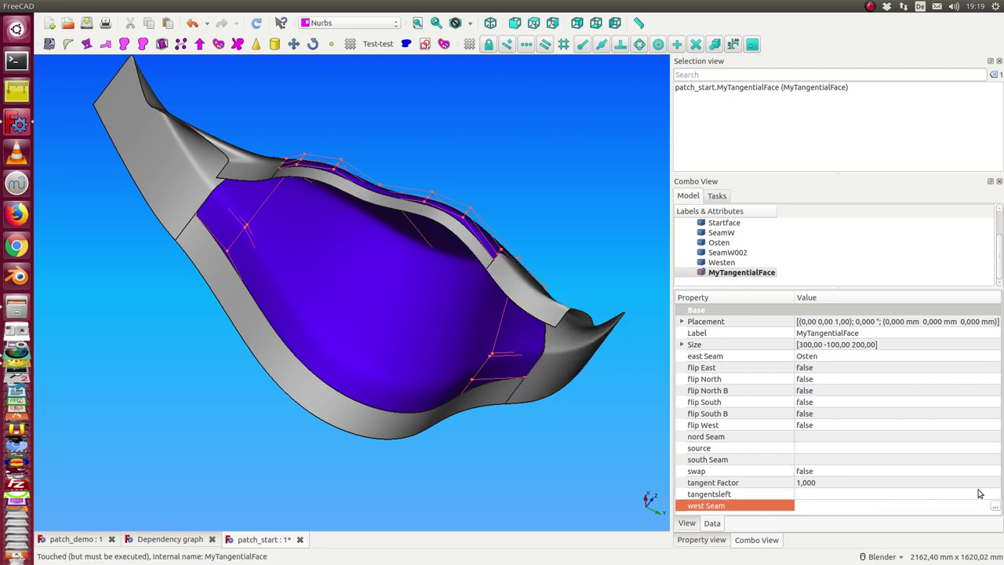
left_click(995, 508)
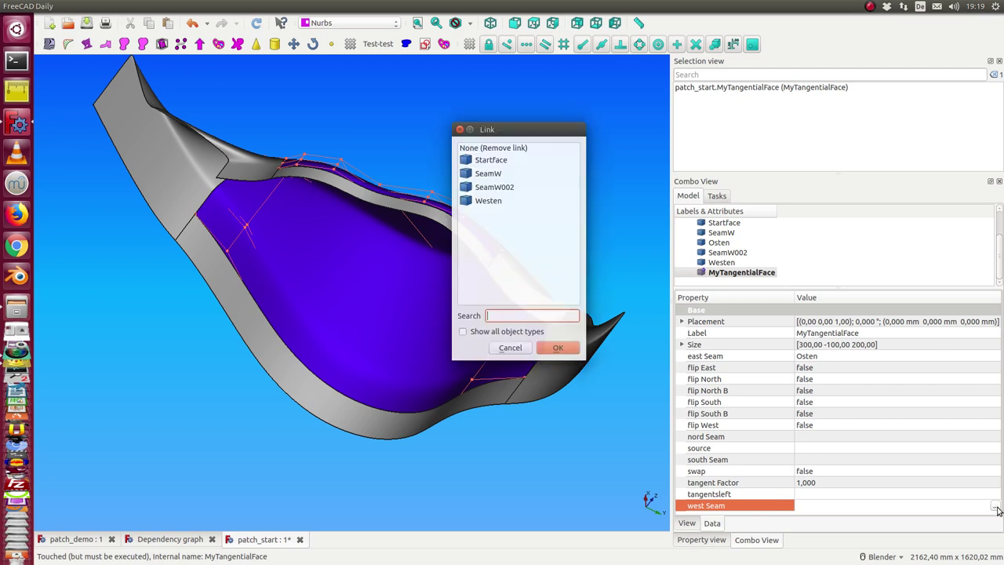
left_click(493, 206)
left_click(559, 349)
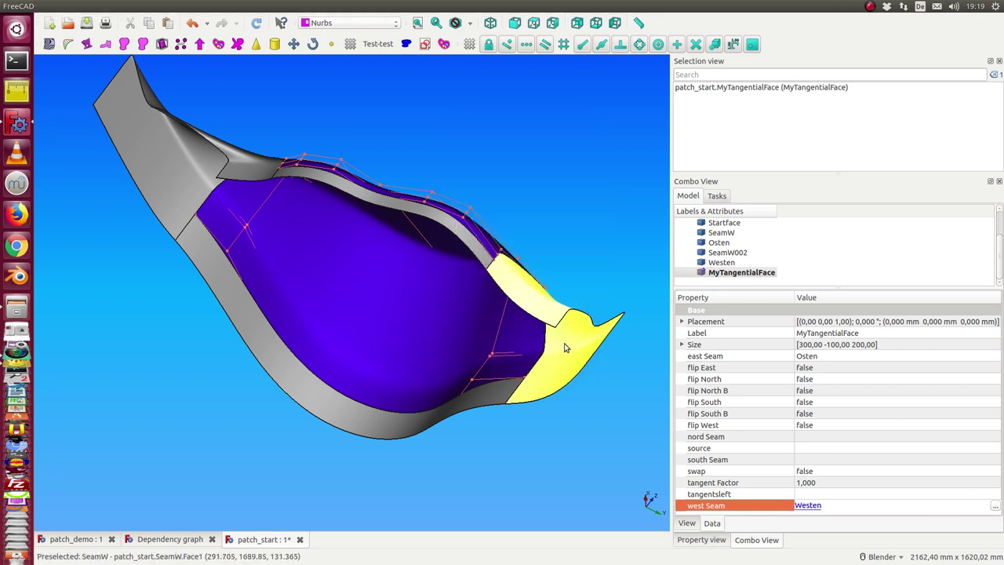
left_click(258, 25)
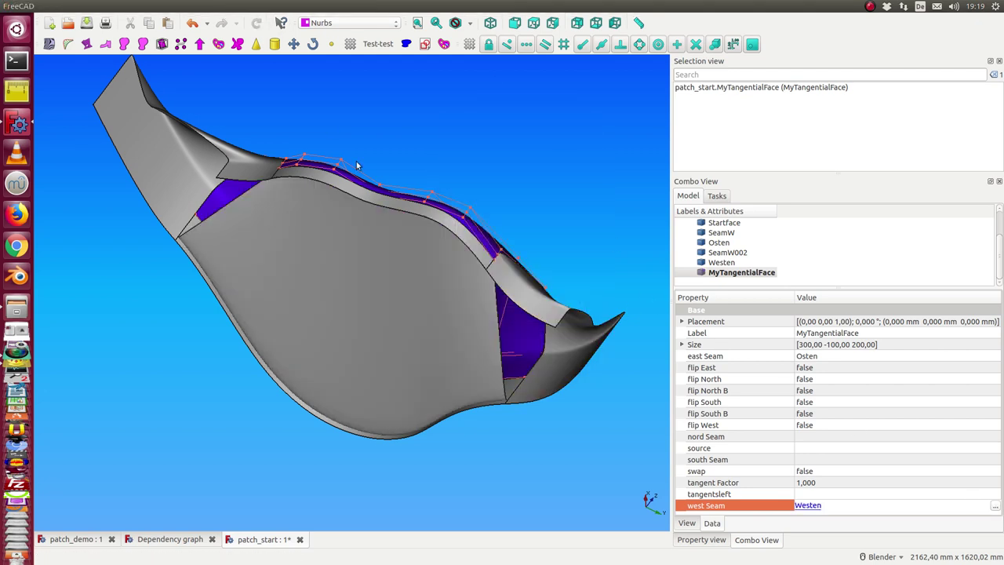
Step: Hide the SeamW002 seam strip and the Startface to isolate the tangential face
left_click(727, 252)
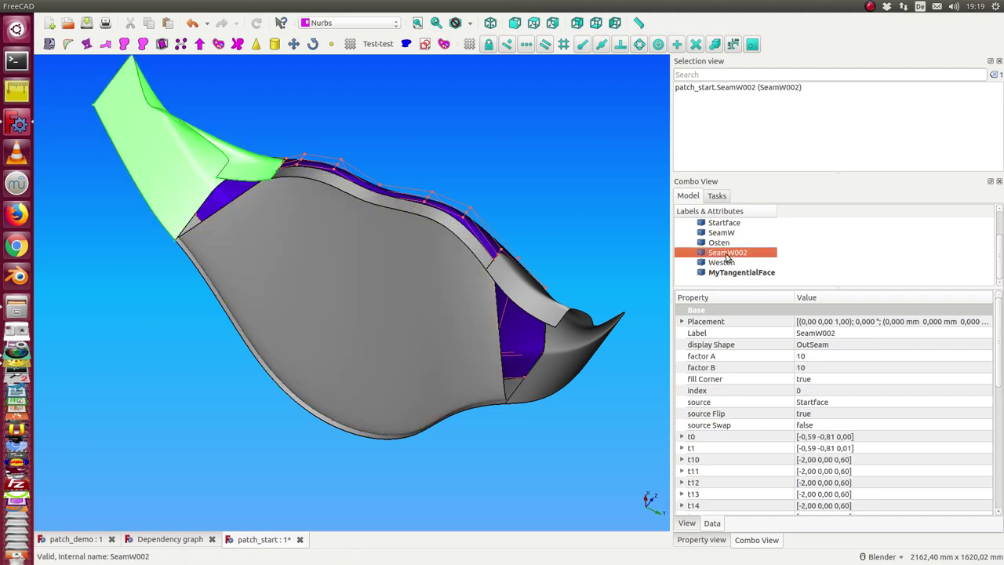
key("space")
left_click(721, 232)
key("space")
mouse_move(655, 201)
middle_mouse_down()
mouse_move(608, 182)
mouse_move(376, 269)
mouse_move(448, 264)
middle_mouse_up()
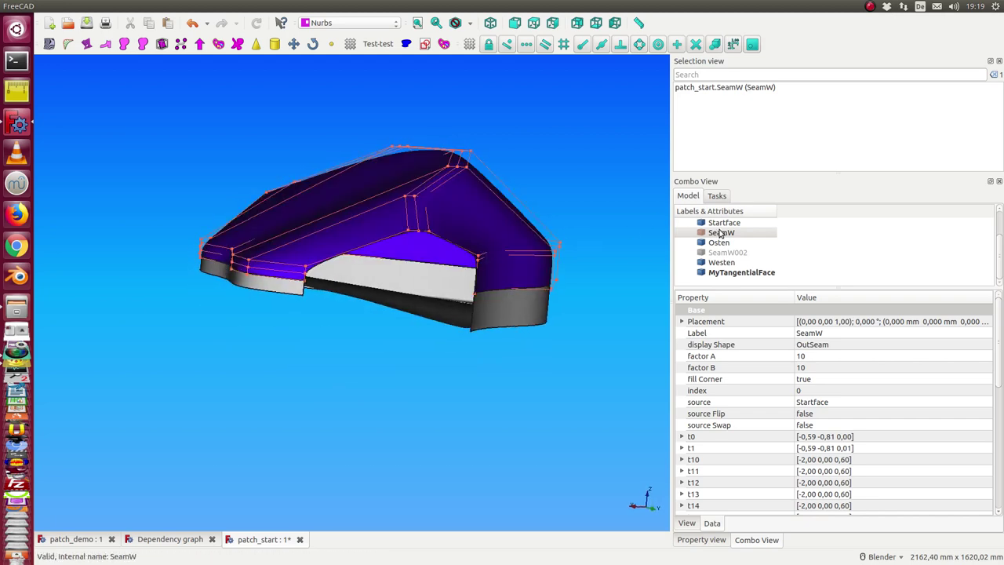
left_click(723, 223)
key("space")
Step: Zoom and orbit around the tangential face's edge, then select MyTangentialFace
middle_click_drag(645, 275, 531, 298)
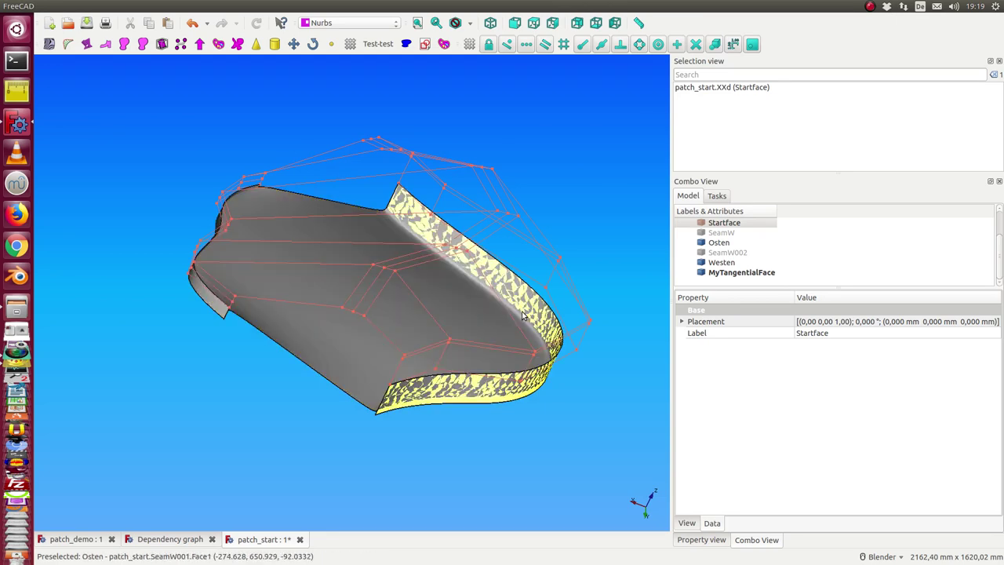
mouse_move(299, 291)
middle_mouse_down()
mouse_move(244, 251)
mouse_move(217, 291)
mouse_move(232, 269)
middle_mouse_up()
scroll(232, 269, "up", 3)
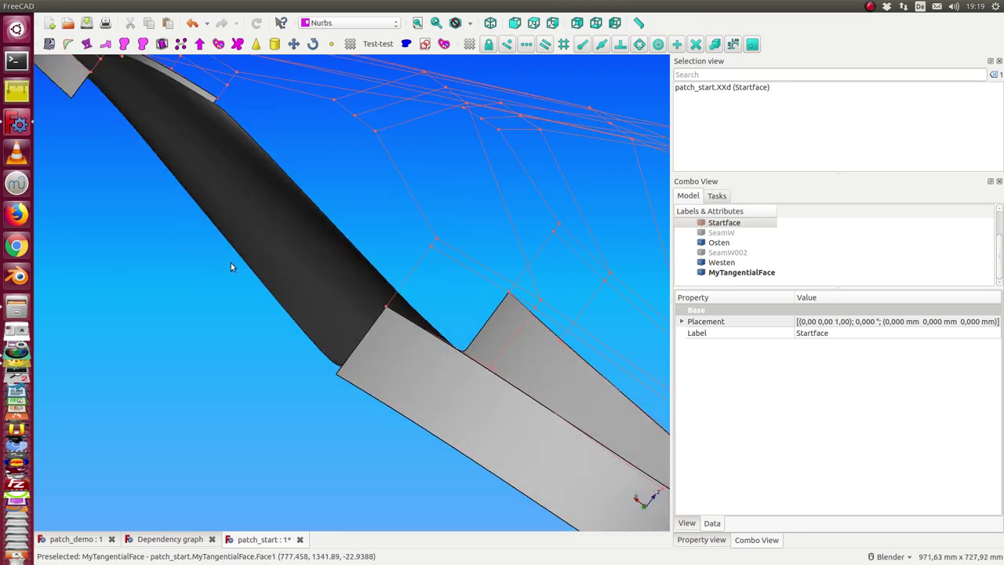
scroll(233, 267, "up", 3)
scroll(233, 244, "up", 2)
middle_click_drag(168, 231, 149, 165)
mouse_move(195, 204)
middle_mouse_down()
mouse_move(416, 444)
mouse_move(361, 173)
middle_mouse_up()
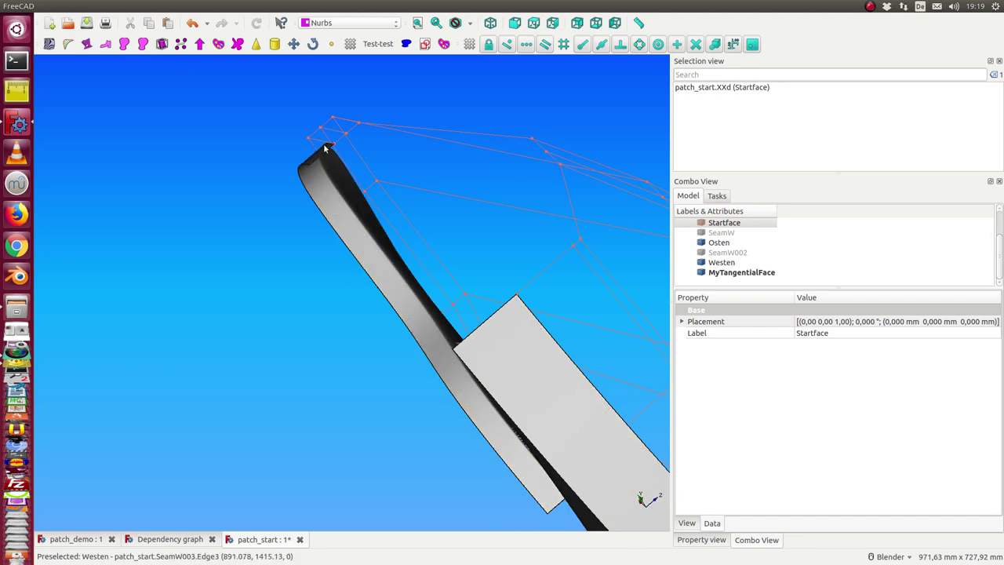
left_click(736, 274)
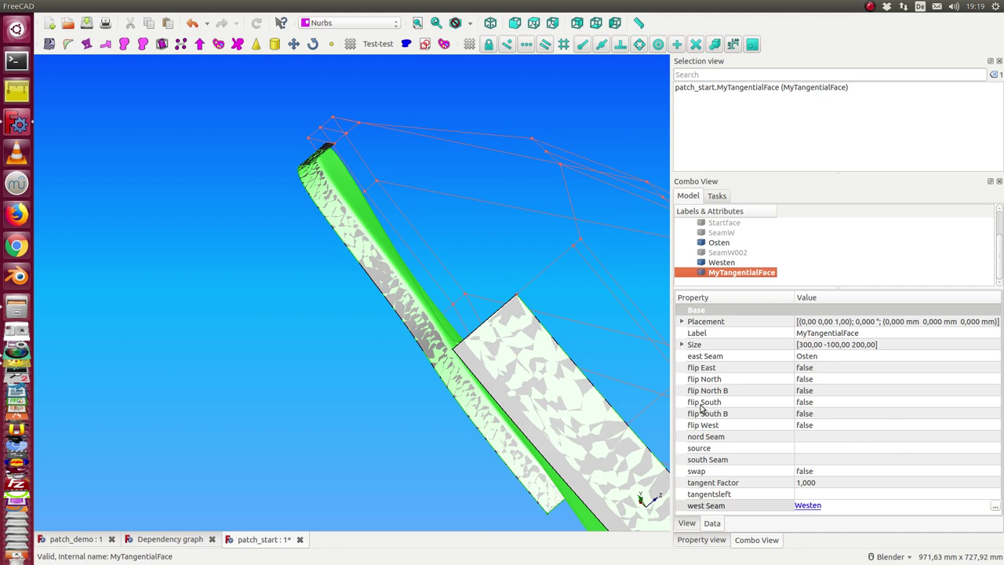
Step: Set flip West to true on MyTangentialFace and orbit to check the flipped surface
left_click(823, 428)
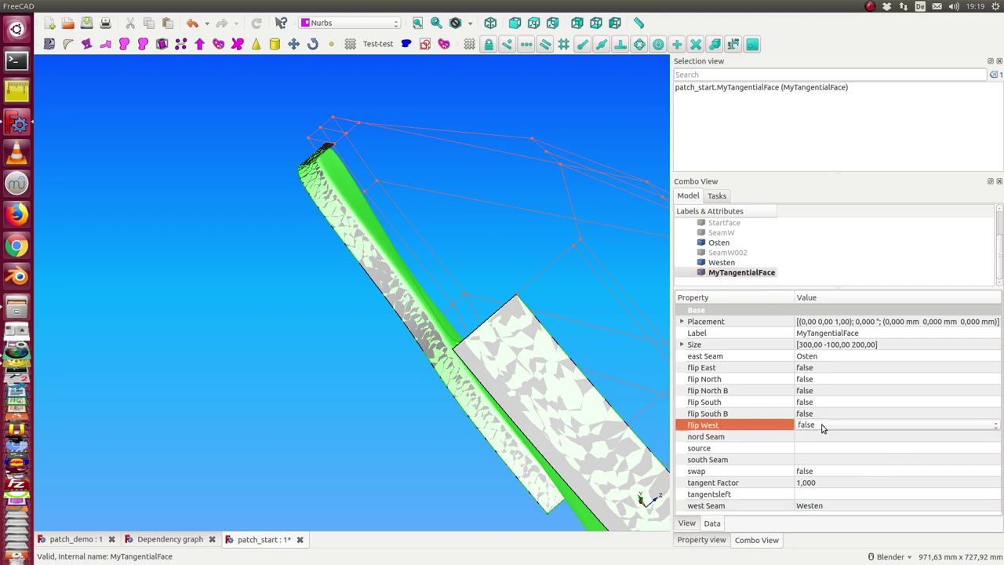
scroll(823, 426, "down", 1)
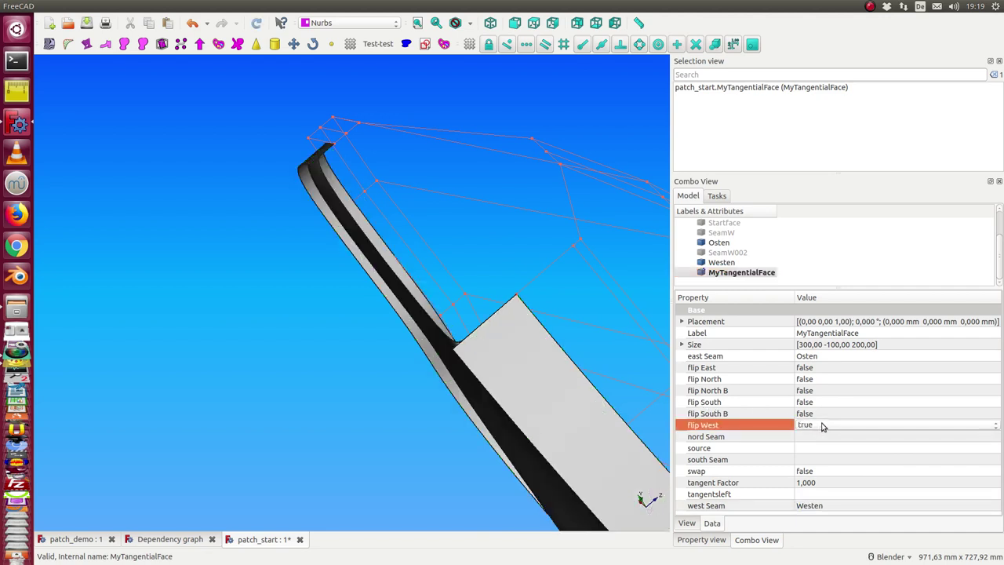
middle_click_drag(462, 224, 390, 232)
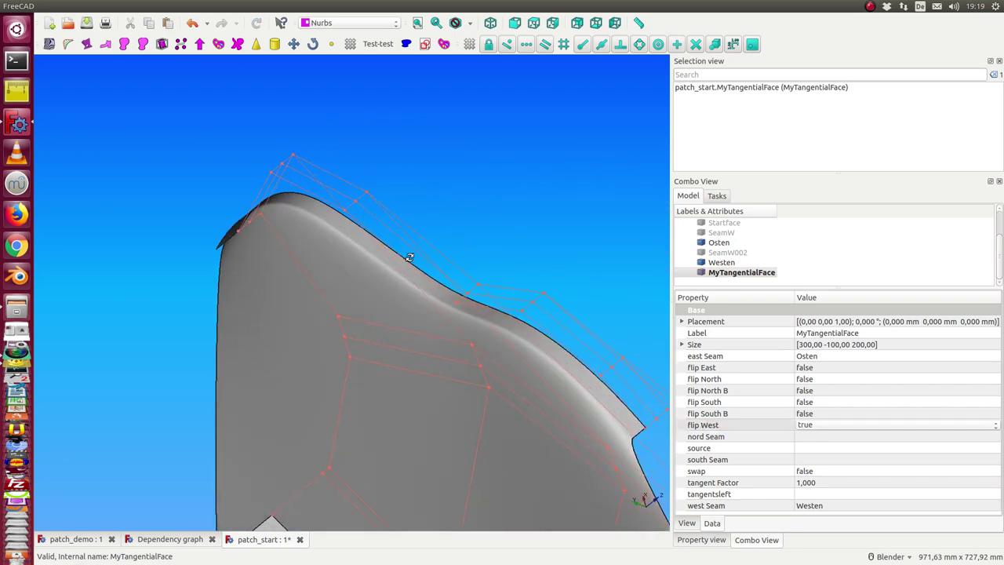
middle_click_drag(371, 366, 511, 359)
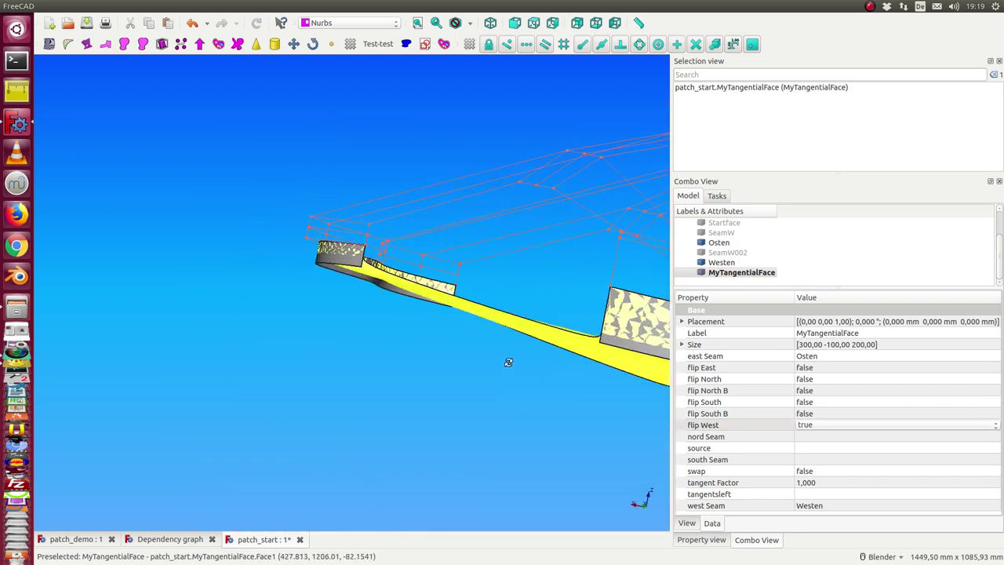
left_click(716, 245)
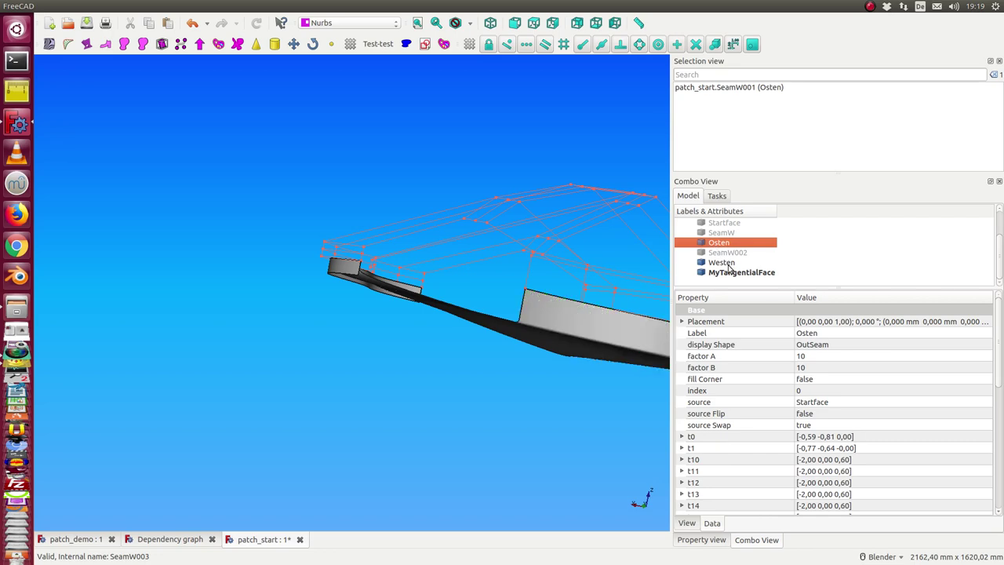
Step: Review the Westen and Startface properties while orbiting around the patch
left_click(725, 264)
mouse_move(491, 377)
middle_mouse_down()
mouse_move(567, 479)
mouse_move(575, 408)
middle_mouse_up()
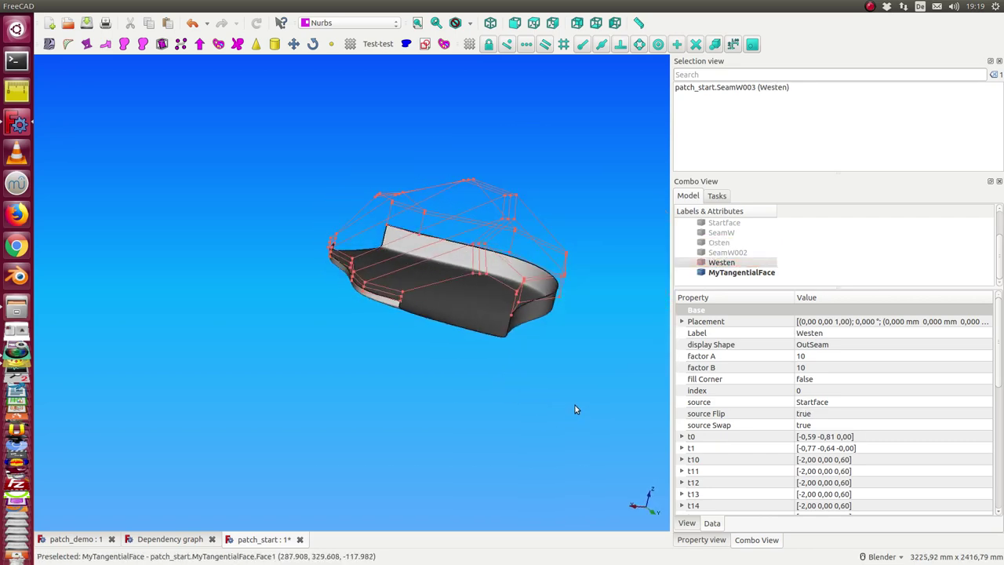
left_click(726, 224)
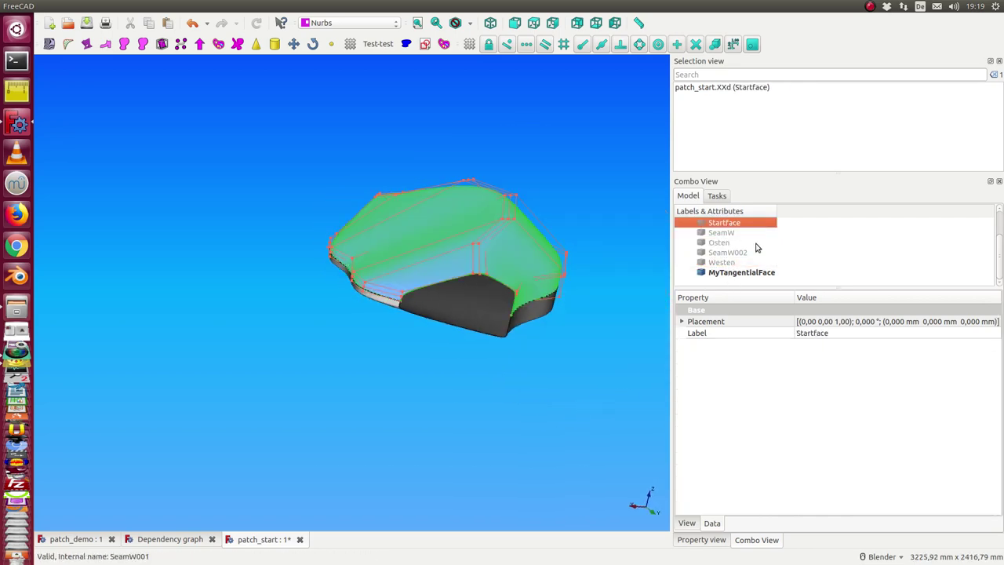
middle_click_drag(537, 394, 517, 347)
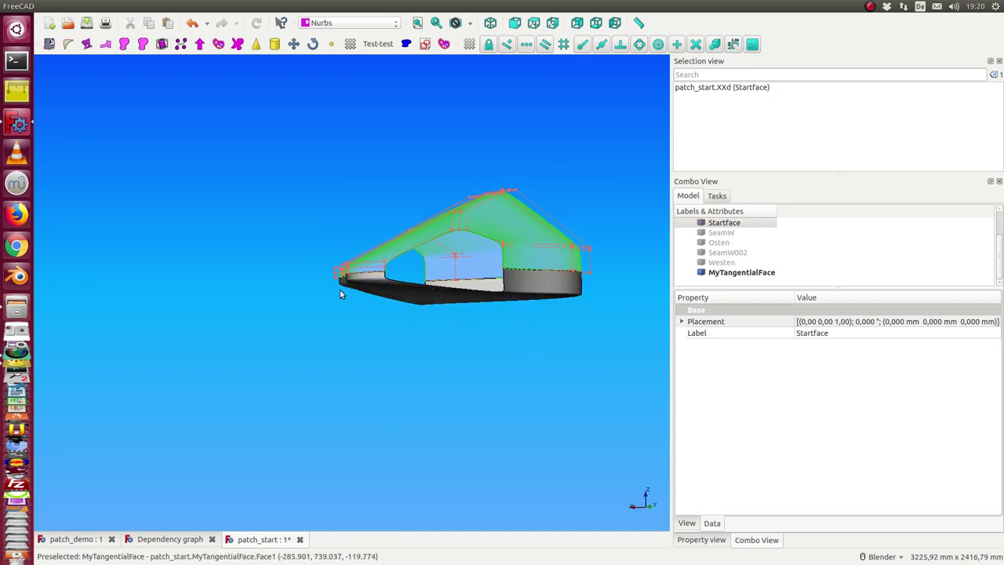
mouse_move(280, 298)
middle_mouse_down()
mouse_move(373, 316)
mouse_move(352, 266)
middle_mouse_up()
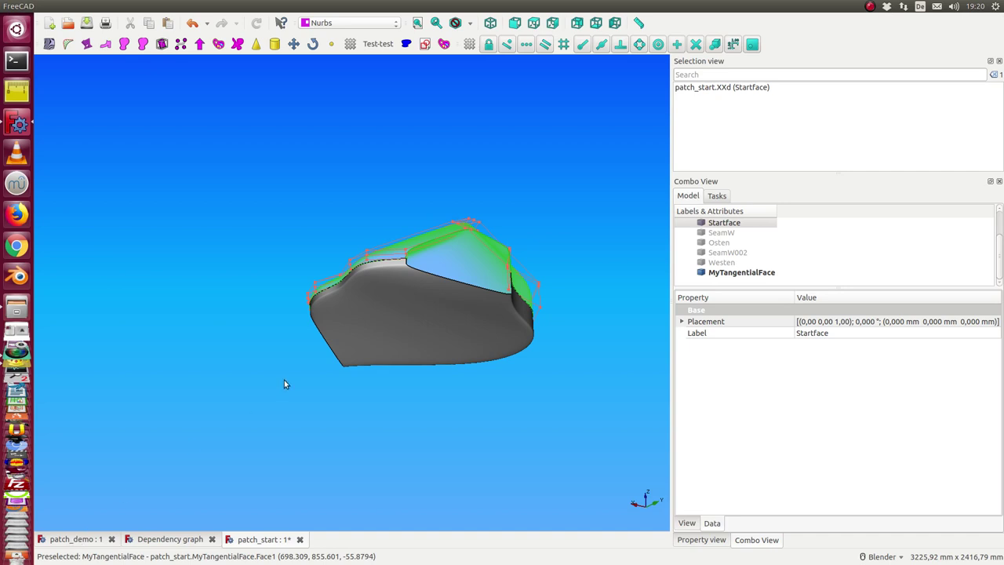
middle_click_drag(284, 380, 291, 423)
mouse_move(435, 222)
middle_mouse_down()
mouse_move(290, 216)
mouse_move(353, 214)
middle_mouse_up()
scroll(343, 216, "down", 2)
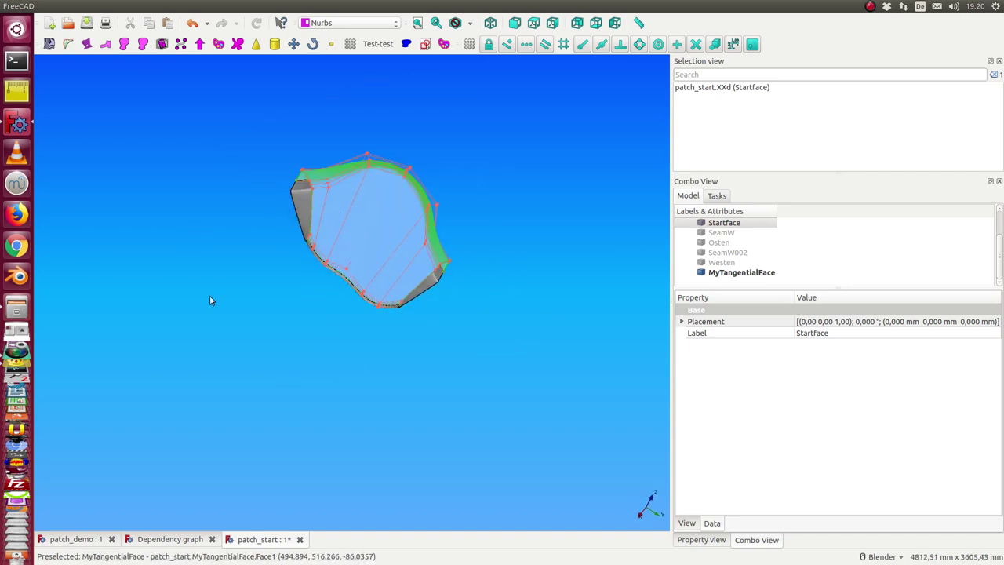
Step: Show the dependency graph, then view and orbit the patch_demo document's finished surface
left_click(160, 541)
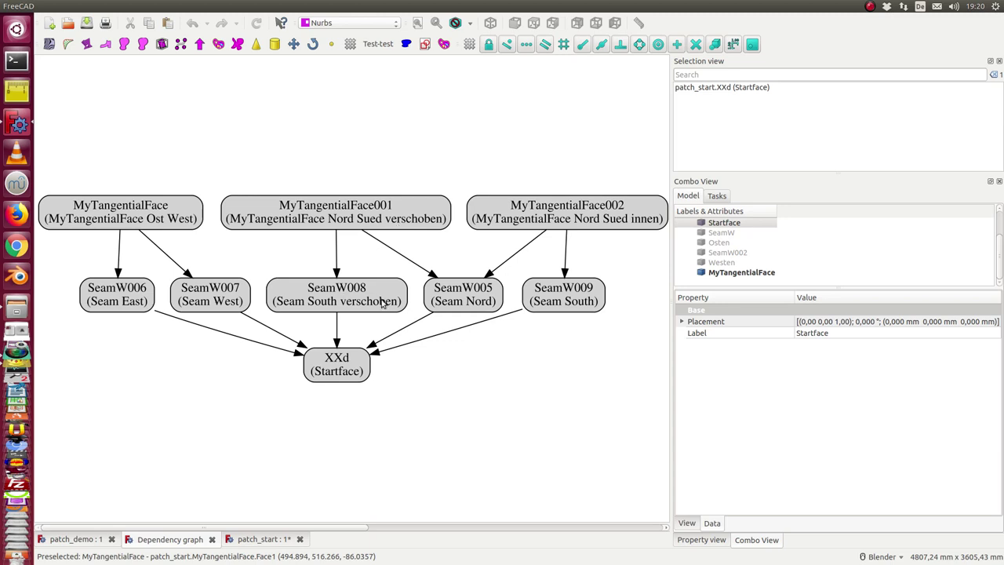
left_click(74, 539)
middle_click_drag(182, 431, 212, 434)
middle_click_drag(416, 350, 416, 282)
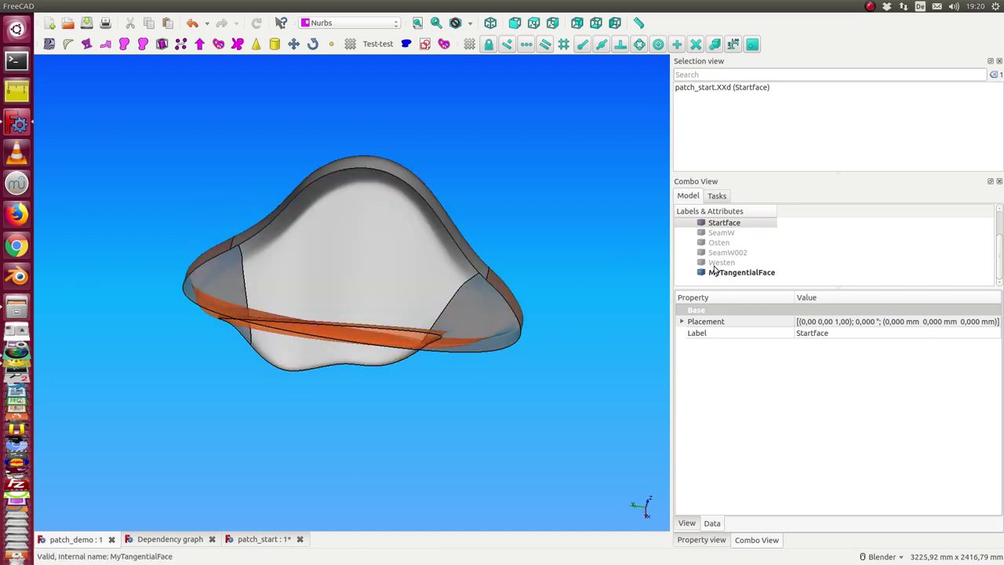
Step: Collapse patch_start, expand patch_demo and enlarge the tree to list all its objects
scroll(691, 251, "up", 1)
scroll(686, 247, "down", 1)
scroll(681, 242, "up", 1)
left_click(681, 242)
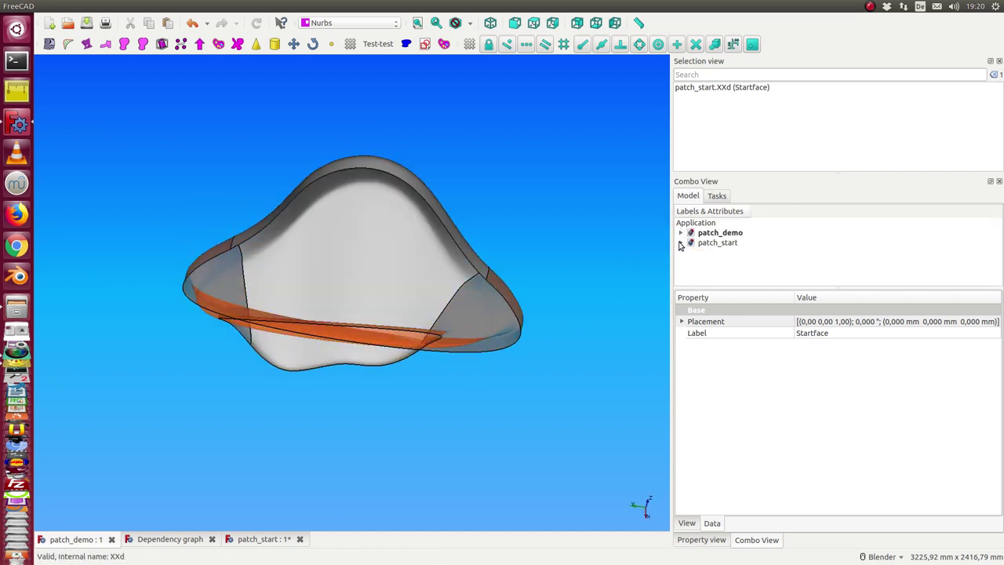
left_click(681, 233)
scroll(781, 271, "down", 3)
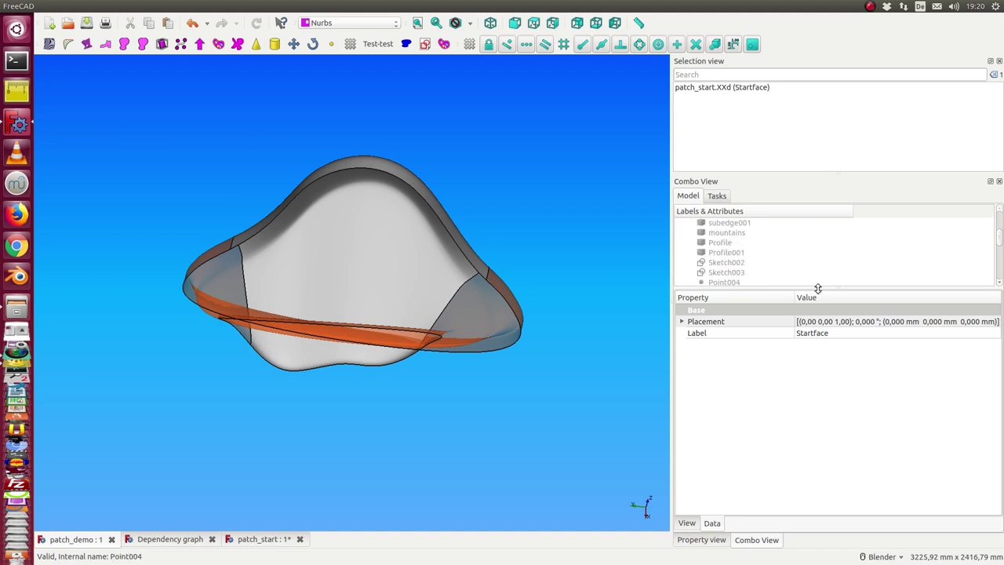
left_click_drag(823, 286, 819, 502)
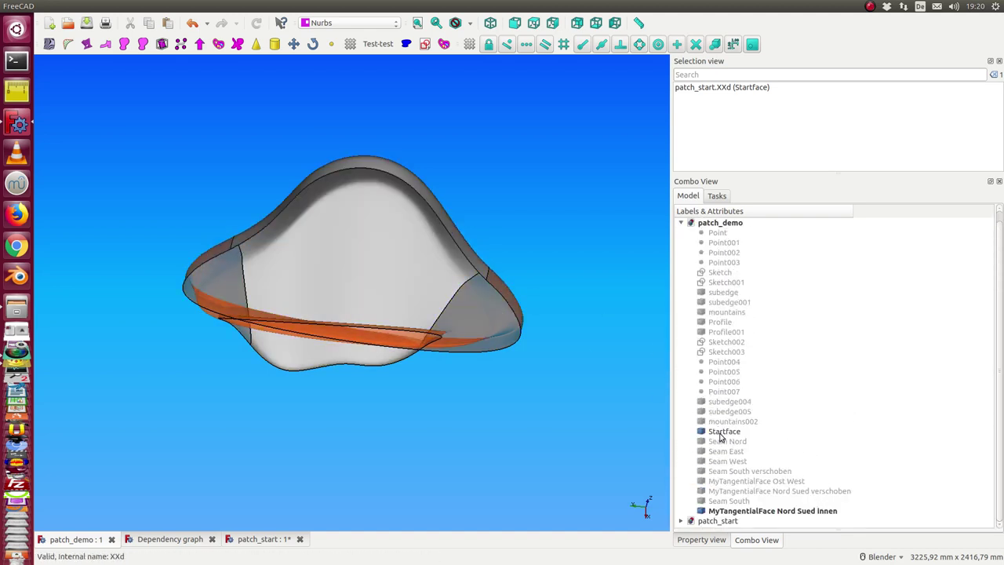
Step: Briefly show the MyTangentialFace Ost West face, inspect it, then hide it again
left_click(720, 434)
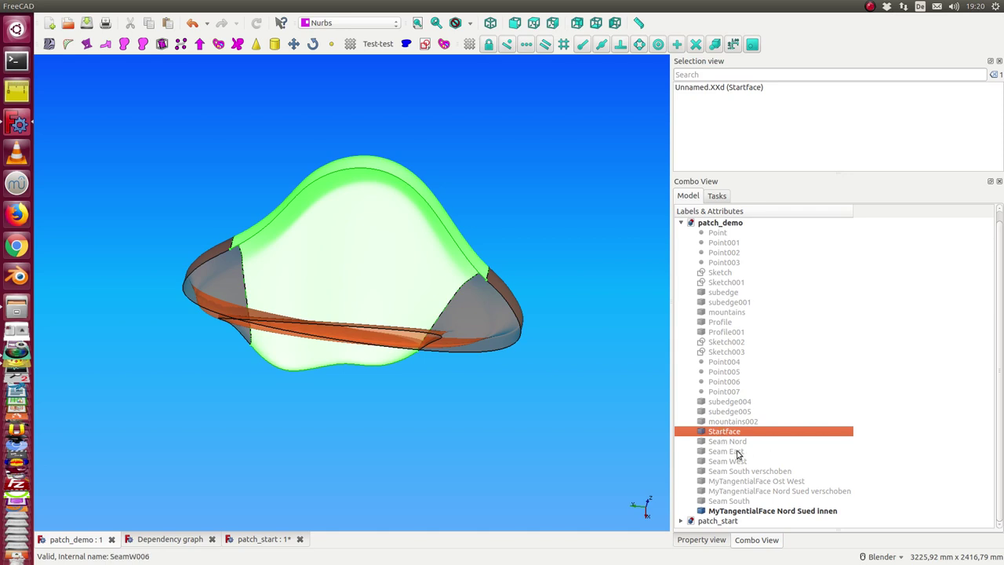
left_click(740, 482)
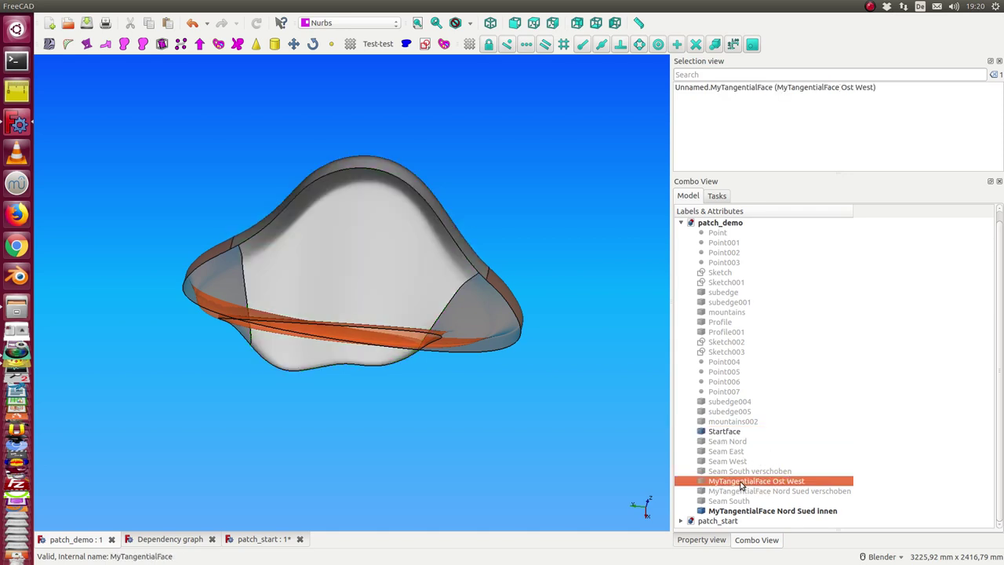
key("space")
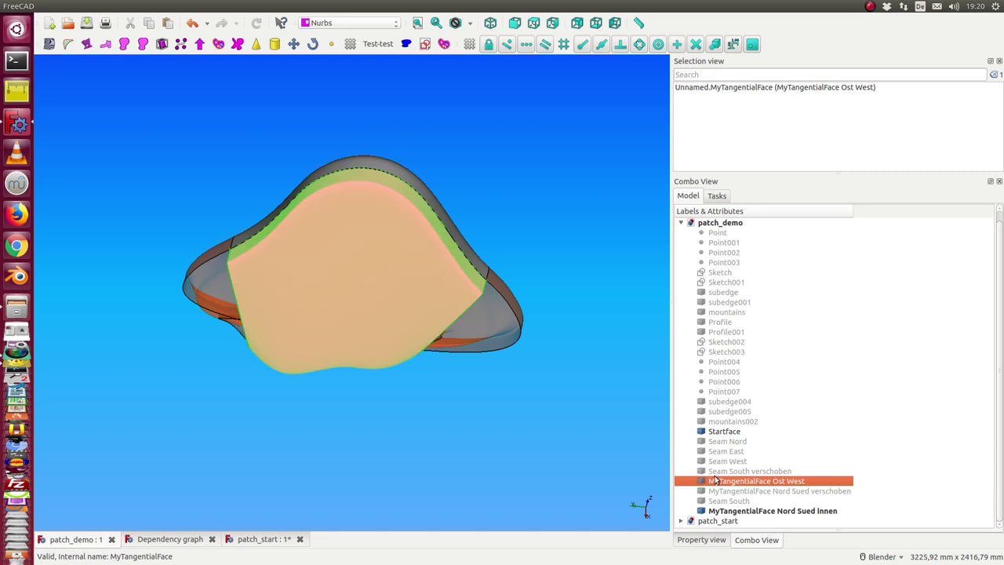
left_click(478, 451)
mouse_move(478, 449)
middle_mouse_down()
mouse_move(419, 361)
mouse_move(418, 448)
mouse_move(298, 421)
mouse_move(522, 459)
middle_mouse_up()
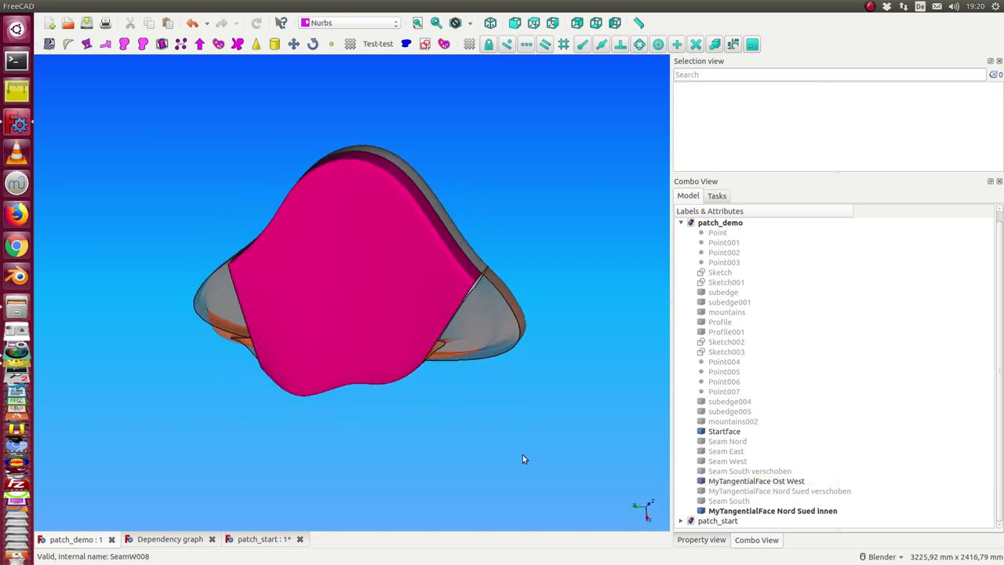
left_click(726, 482)
key("space")
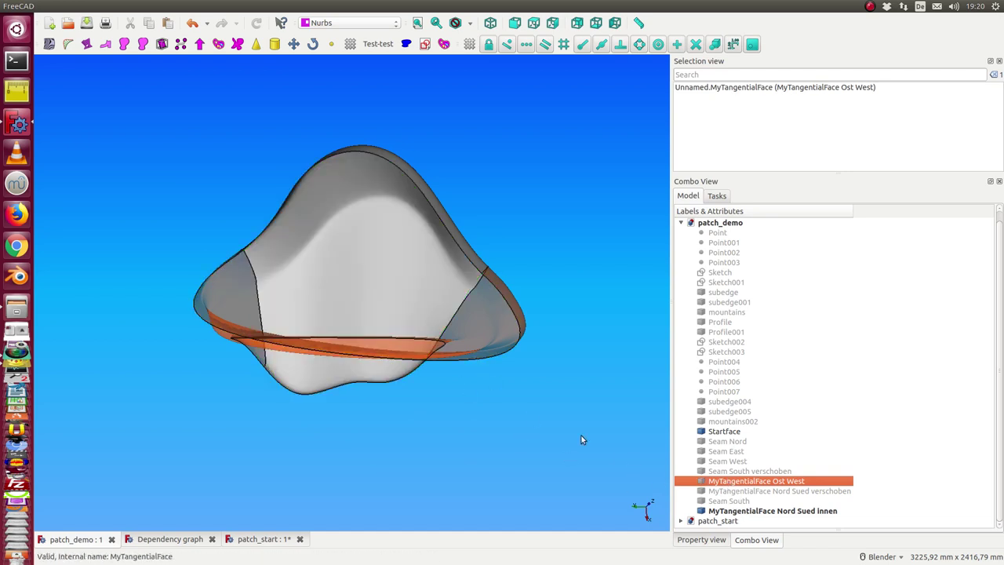
Step: Make the Seam Nord and Seam South strips visible
left_click(726, 441)
key("space")
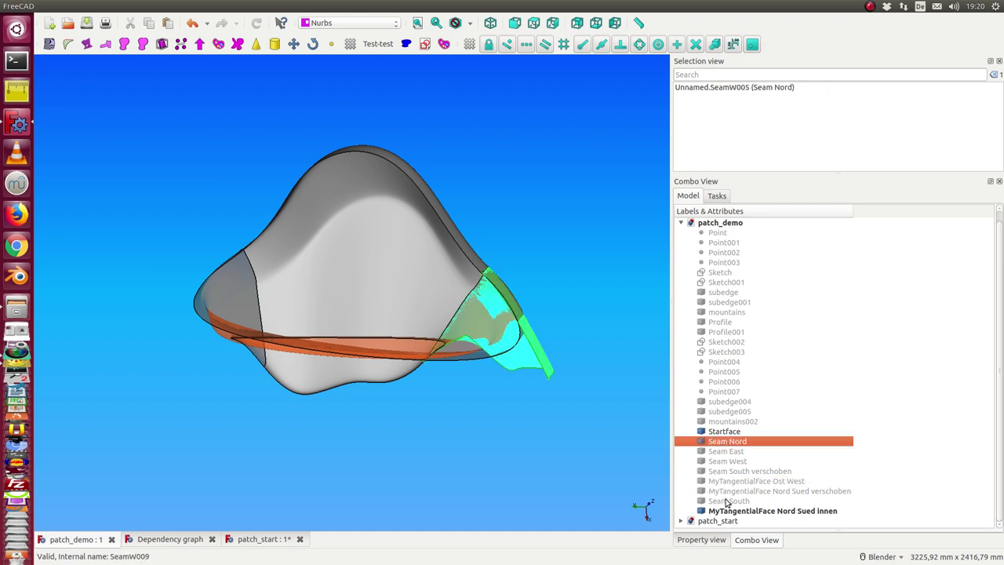
left_click(729, 501)
key("space")
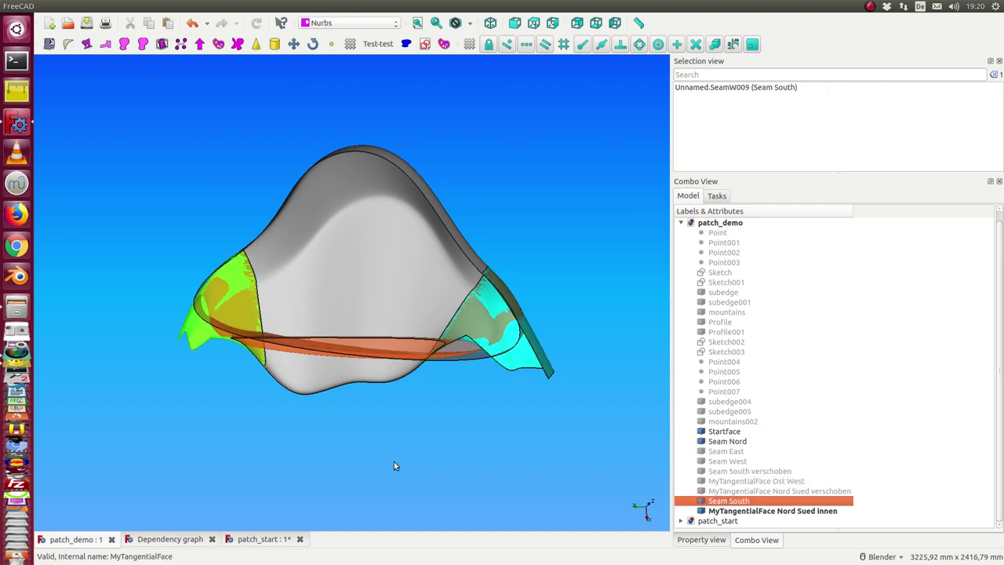
middle_click_drag(394, 461, 390, 455)
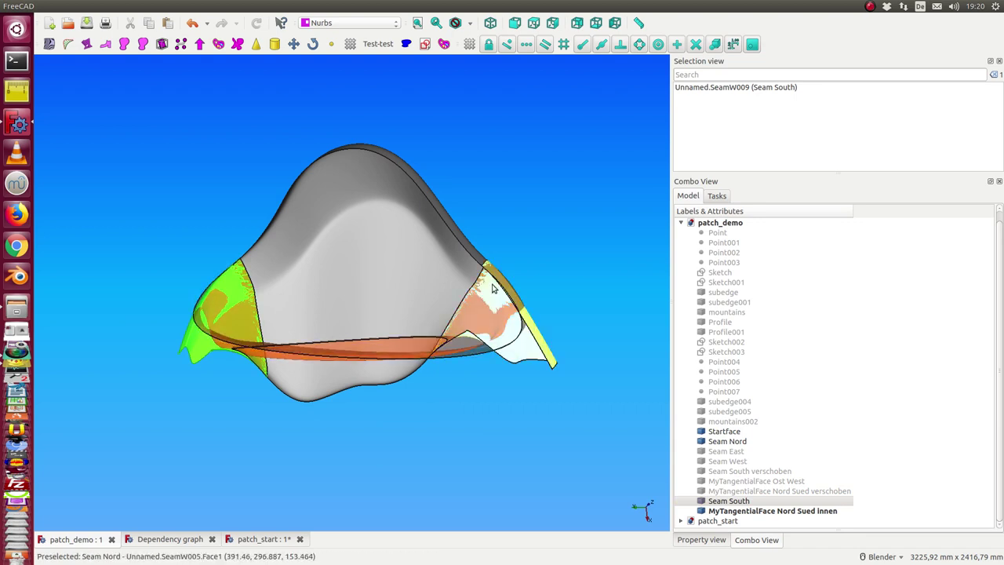
Step: Orbit and zoom around the MyTangentialFace Nord Sued innen surface, then select it
left_click(781, 516)
mouse_move(419, 494)
middle_mouse_down()
mouse_move(388, 439)
mouse_move(484, 390)
mouse_move(502, 282)
middle_mouse_up()
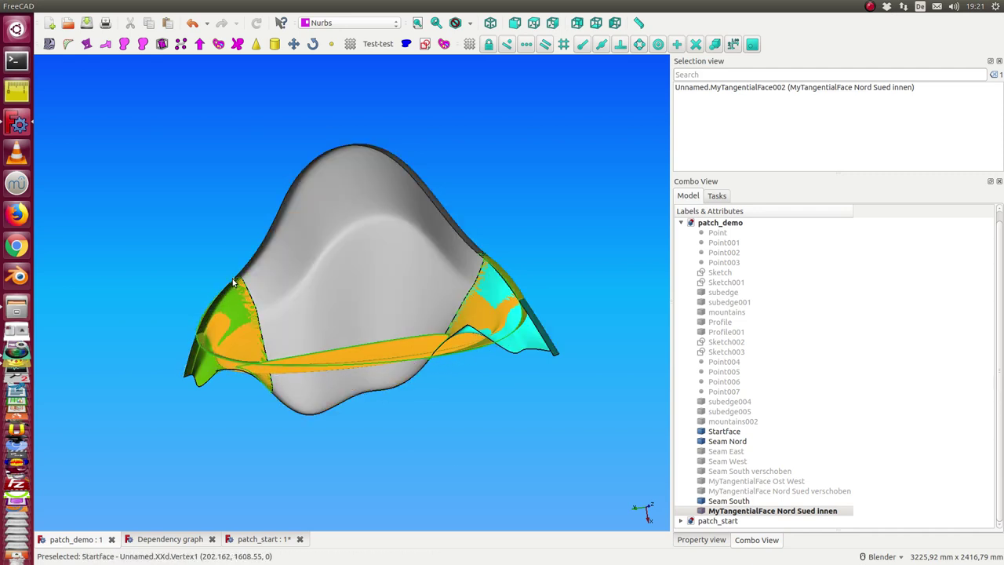
scroll(495, 357, "up", 2)
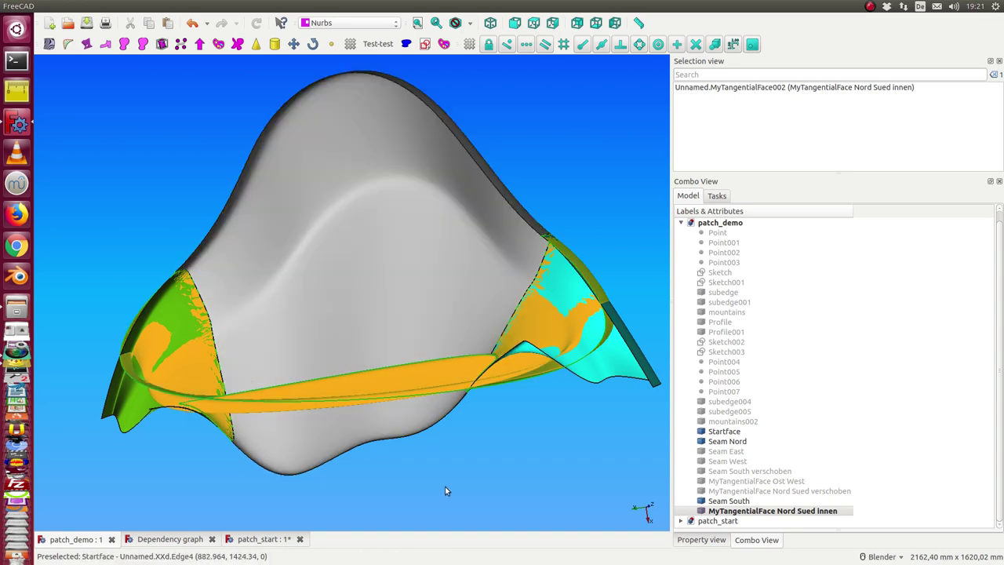
mouse_move(447, 489)
middle_mouse_down()
mouse_move(352, 324)
mouse_move(306, 224)
mouse_move(314, 218)
mouse_move(560, 405)
mouse_move(289, 334)
middle_mouse_up()
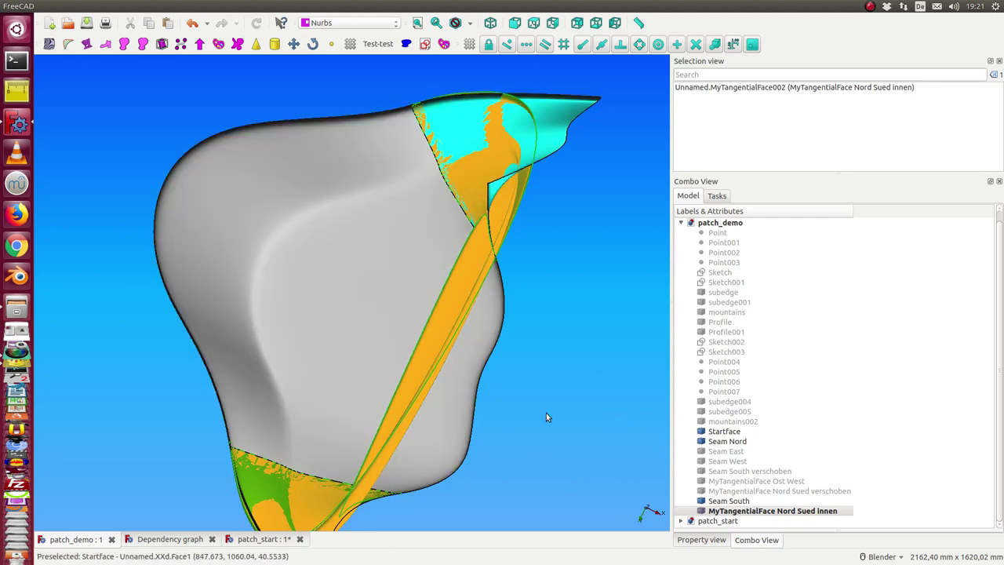
scroll(584, 400, "down", 2)
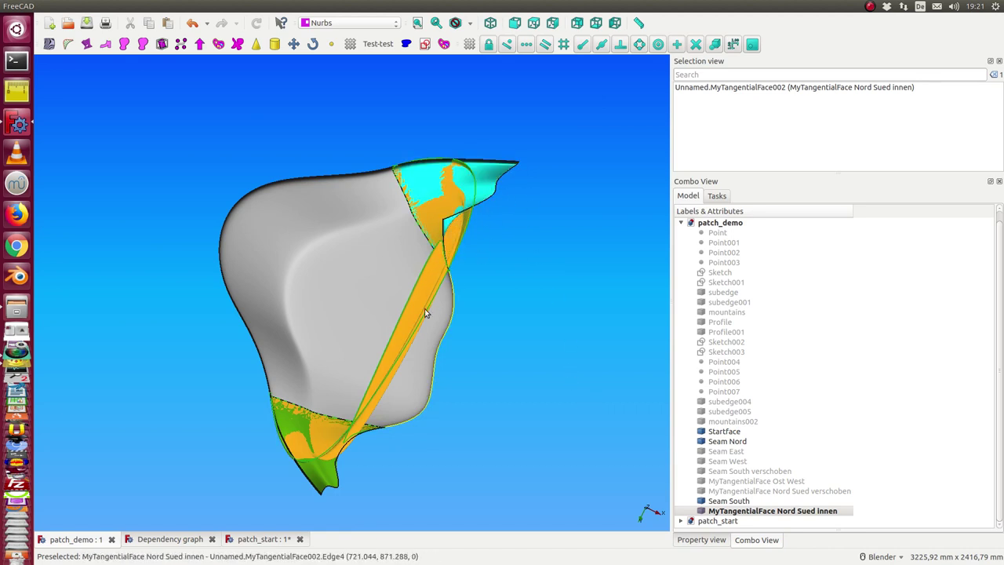
left_click(753, 512)
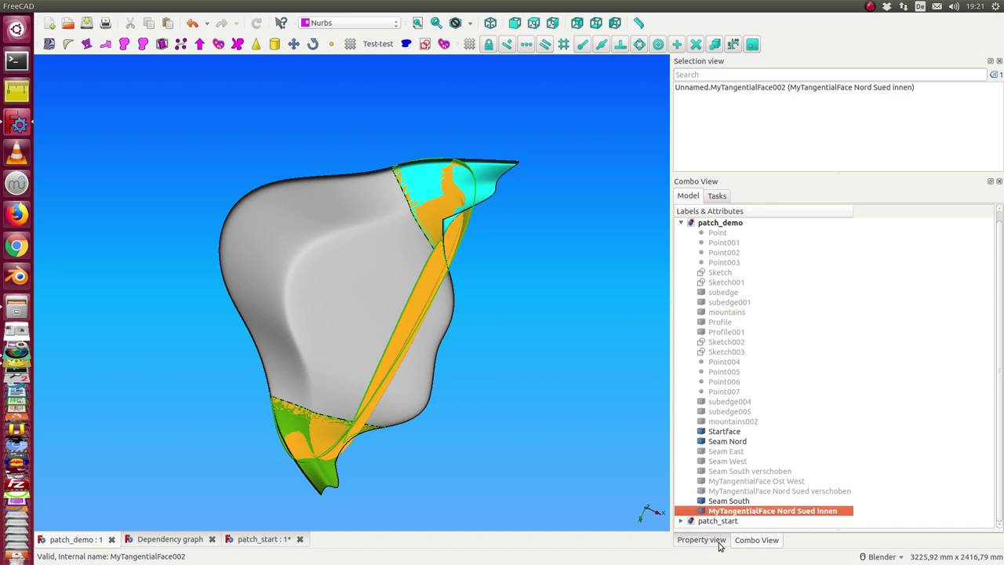
Step: Resize the tree and property panels to list every seam and face, then select Seam South
left_click_drag(845, 530, 833, 294)
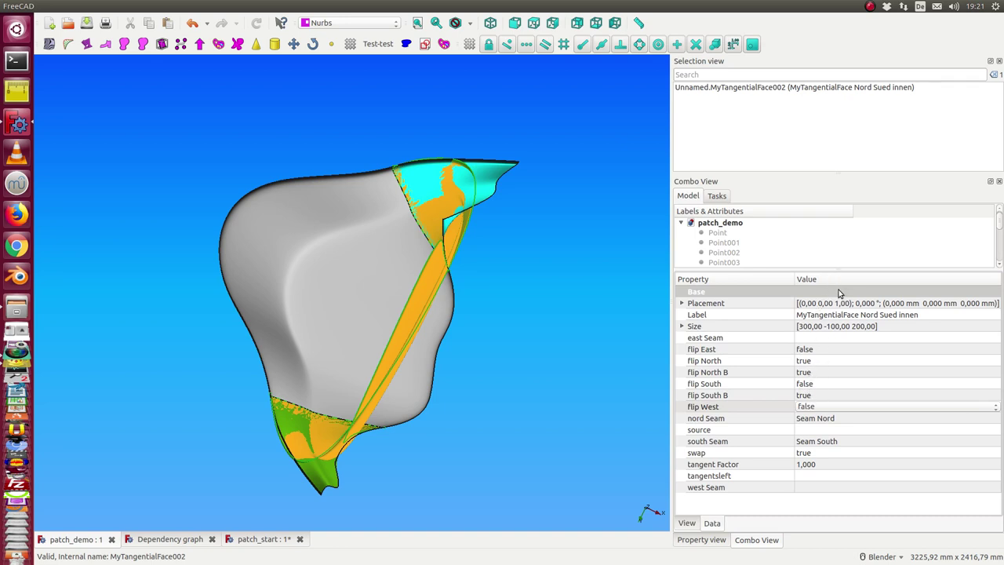
left_click_drag(839, 268, 836, 438)
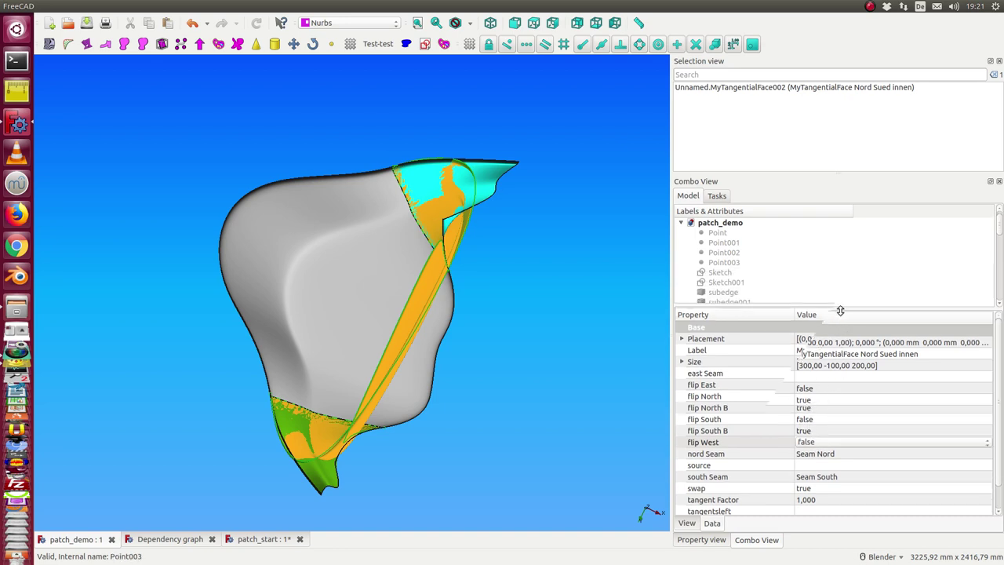
scroll(831, 382, "down", 3)
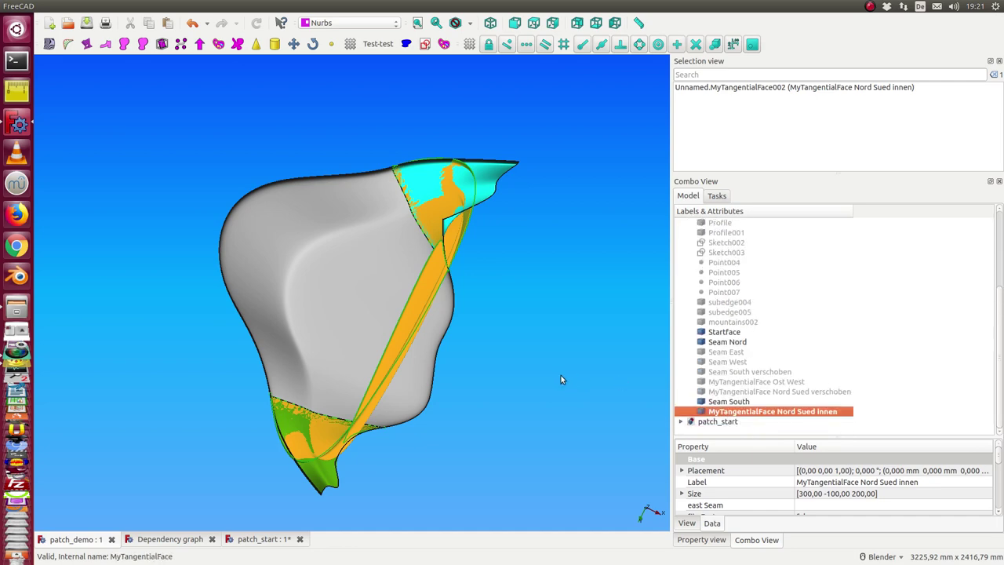
mouse_move(561, 380)
middle_mouse_down()
mouse_move(520, 347)
mouse_move(573, 385)
middle_mouse_up()
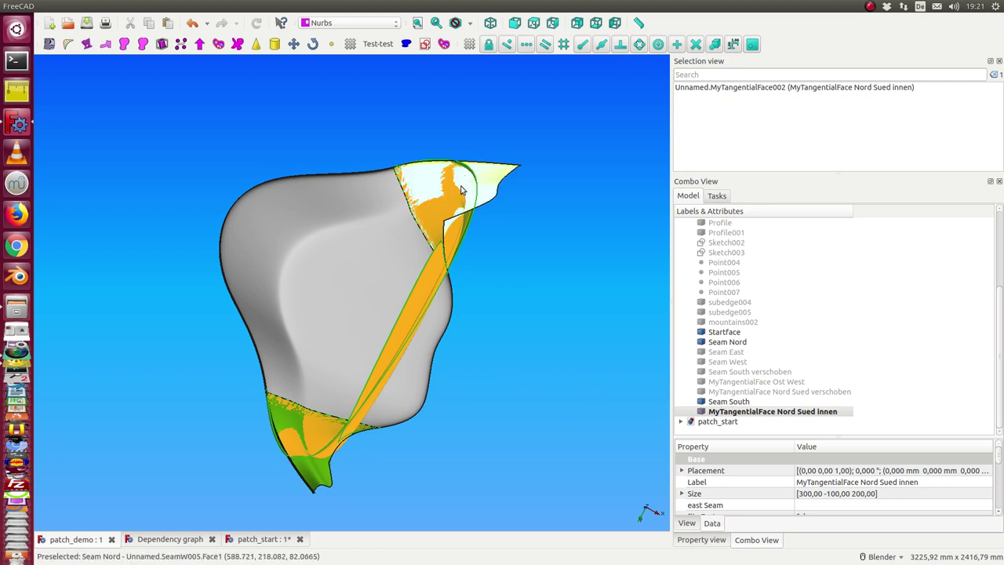
left_click(726, 403)
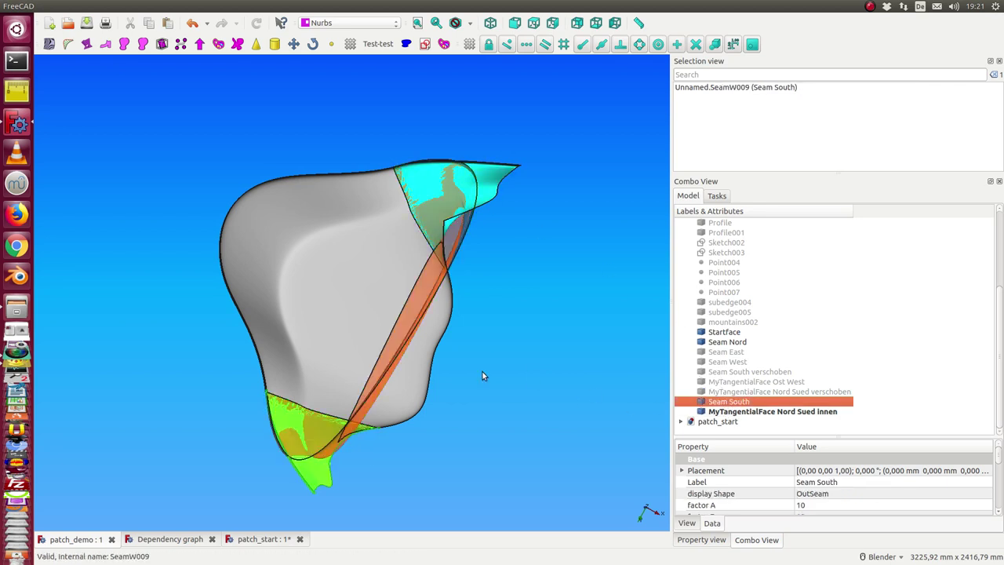
Step: Select Seam South verschoben and the Nord Sued verschoben and innen faces, orbiting between picks
left_click(744, 373)
scroll(547, 359, "down", 3)
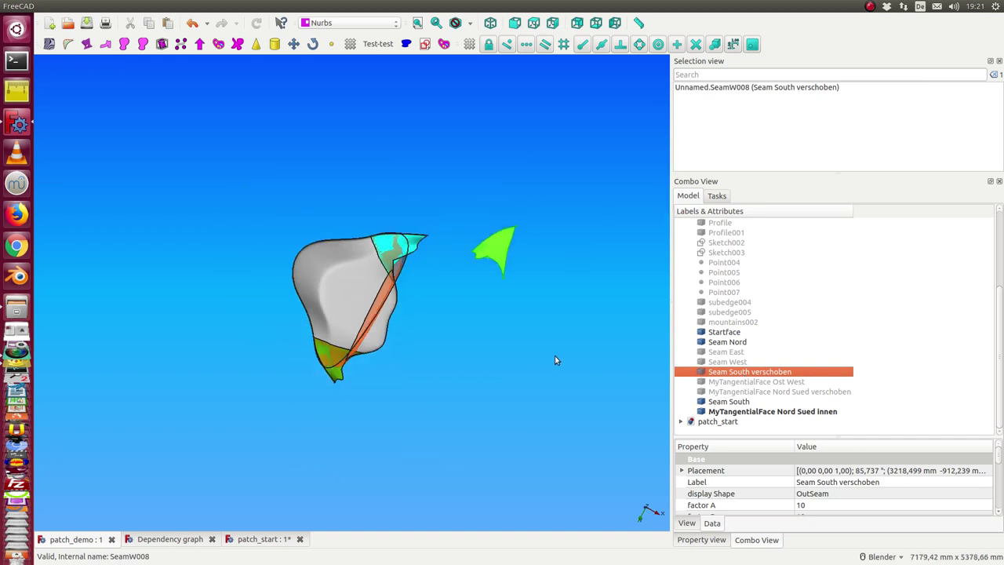
left_click(460, 283)
mouse_move(447, 302)
middle_mouse_down()
mouse_move(69, 191)
mouse_move(174, 282)
middle_mouse_up()
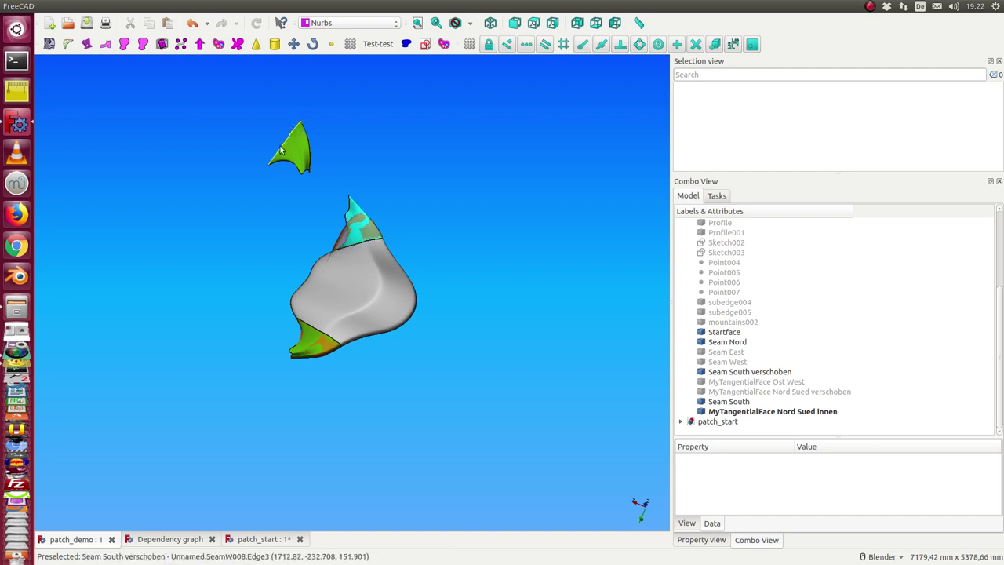
left_click(769, 392)
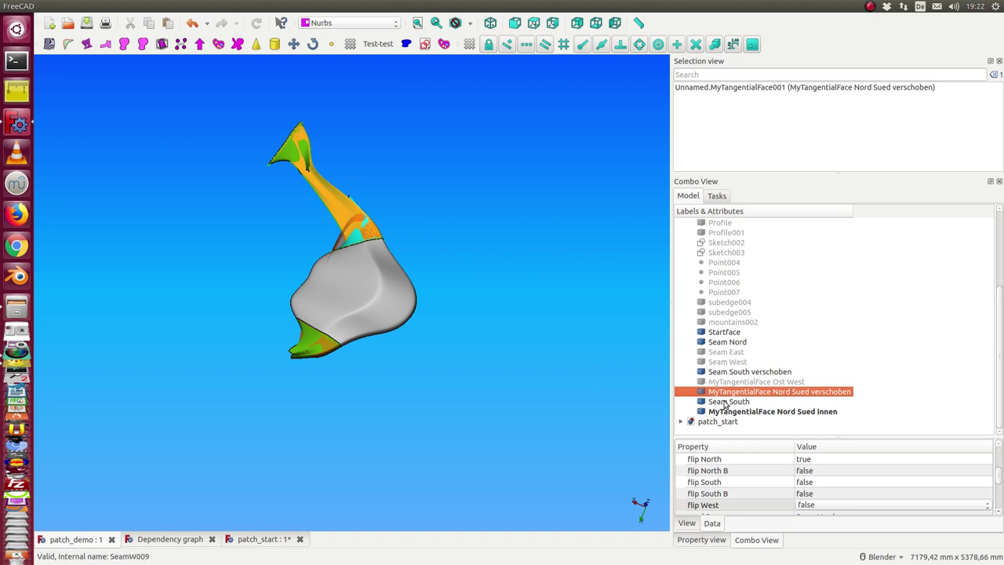
left_click(732, 412)
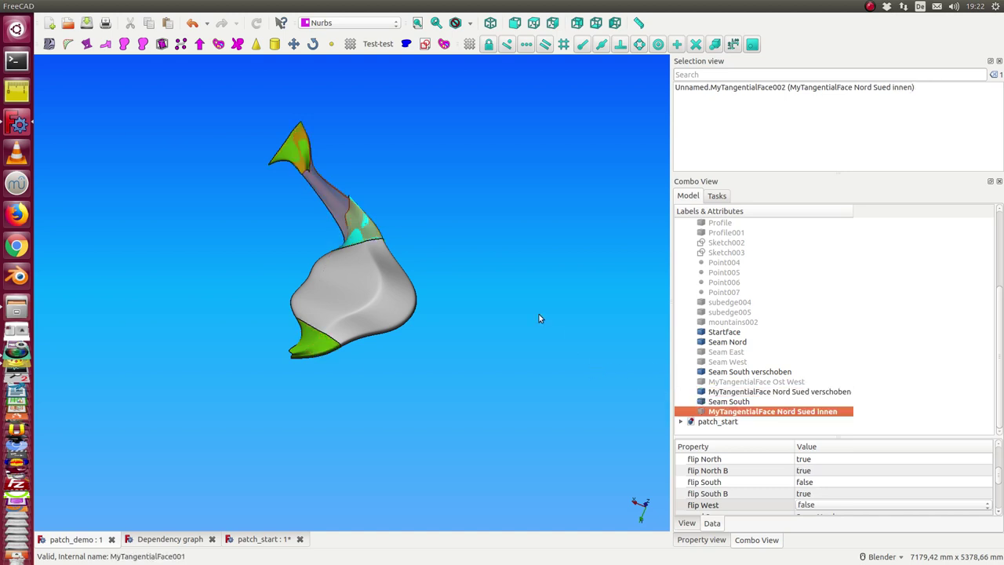
Step: Zoom in from the front view on the tail junction and overlay zebra stripes
middle_click_drag(538, 318, 556, 351)
key("1")
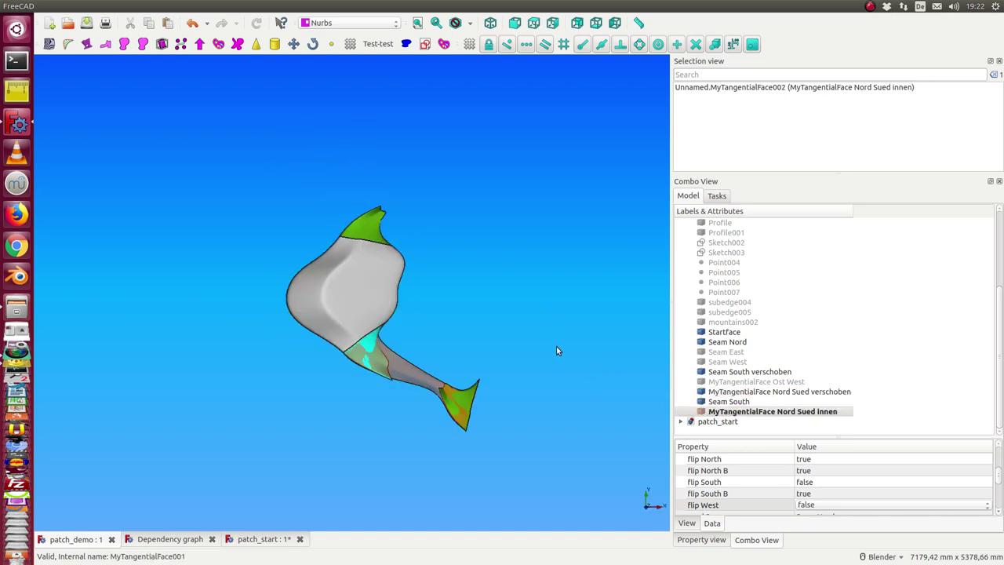
scroll(485, 416, "up", 1)
scroll(452, 470, "up", 2)
scroll(404, 383, "up", 2)
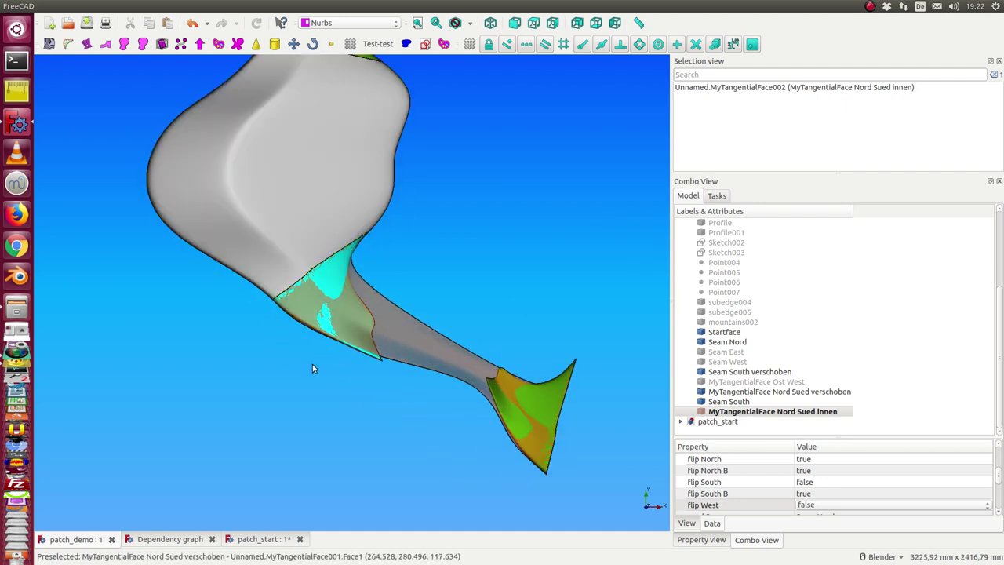
middle_click_drag(313, 368, 296, 250)
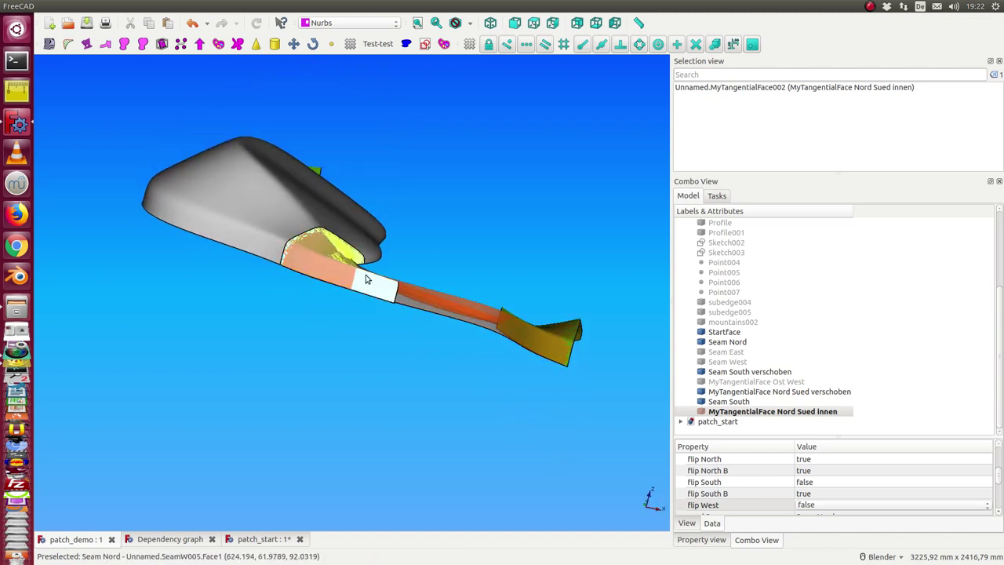
middle_click_drag(485, 261, 429, 291)
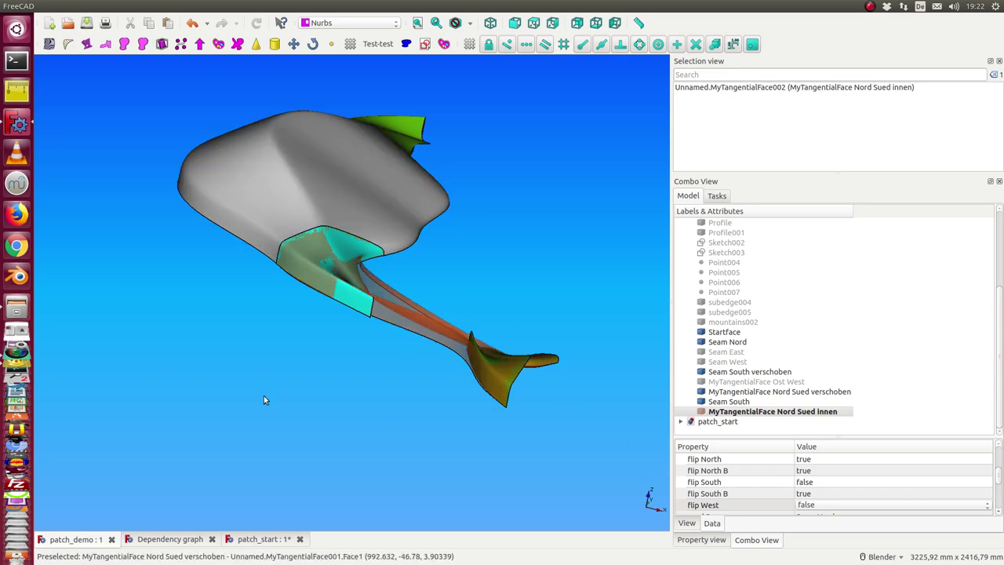
mouse_move(263, 400)
middle_mouse_down()
mouse_move(306, 471)
mouse_move(328, 476)
mouse_move(307, 468)
mouse_move(357, 379)
middle_mouse_up()
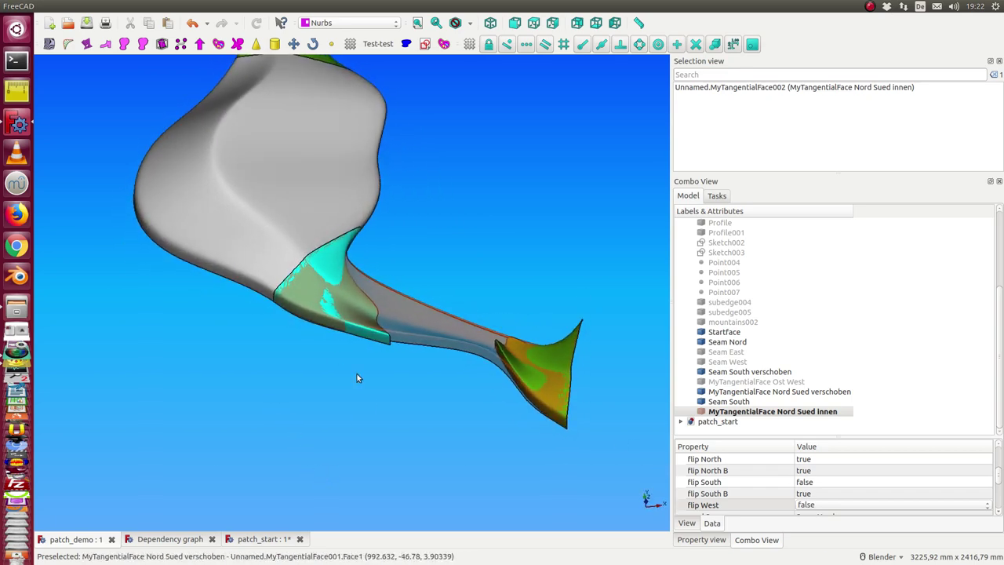
left_click(48, 44)
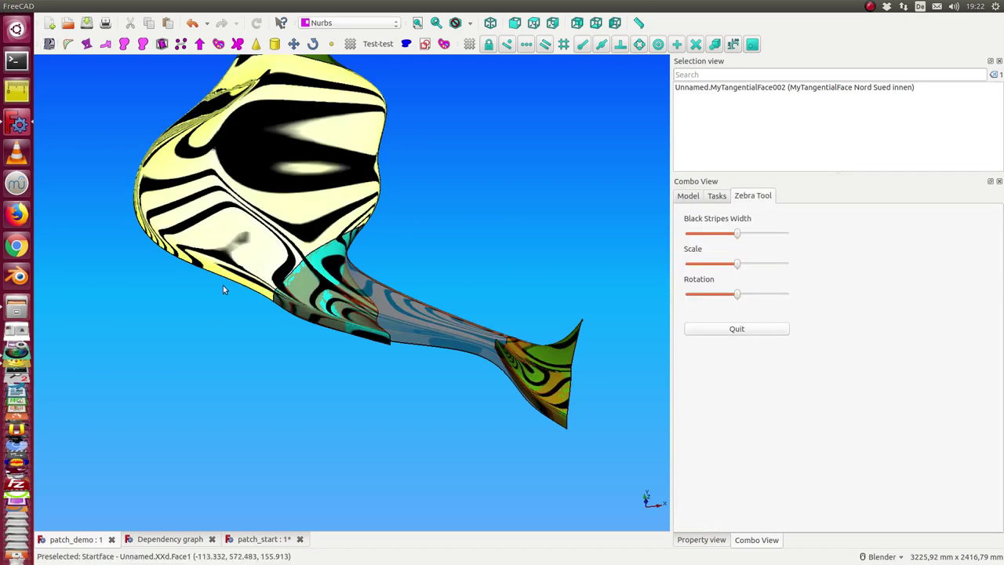
Step: Zoom in on the striped model and select Seam Nord in the model tree
scroll(278, 414, "up", 2)
scroll(266, 447, "up", 2)
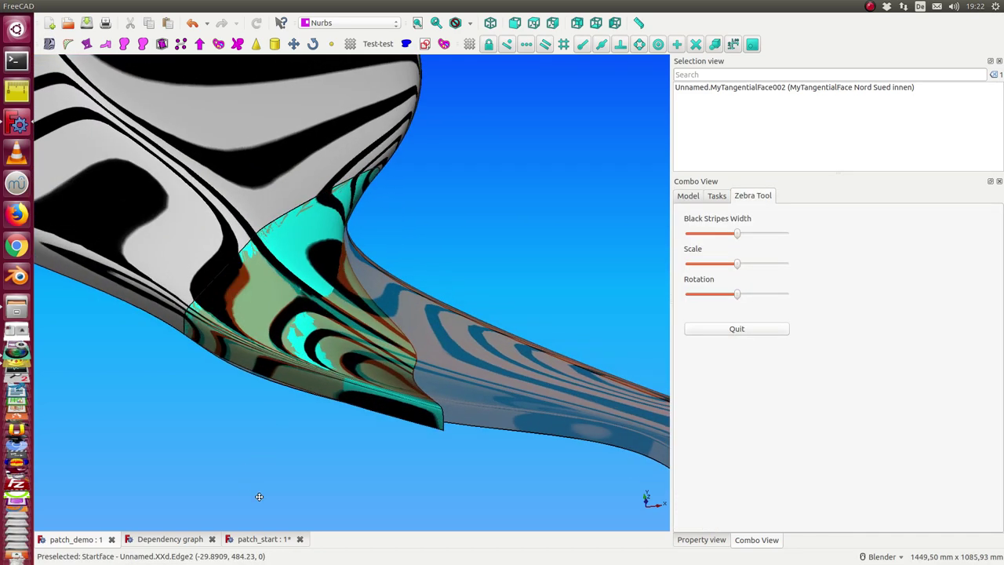
mouse_move(259, 495)
middle_mouse_down()
mouse_move(258, 537)
mouse_move(276, 511)
middle_mouse_up()
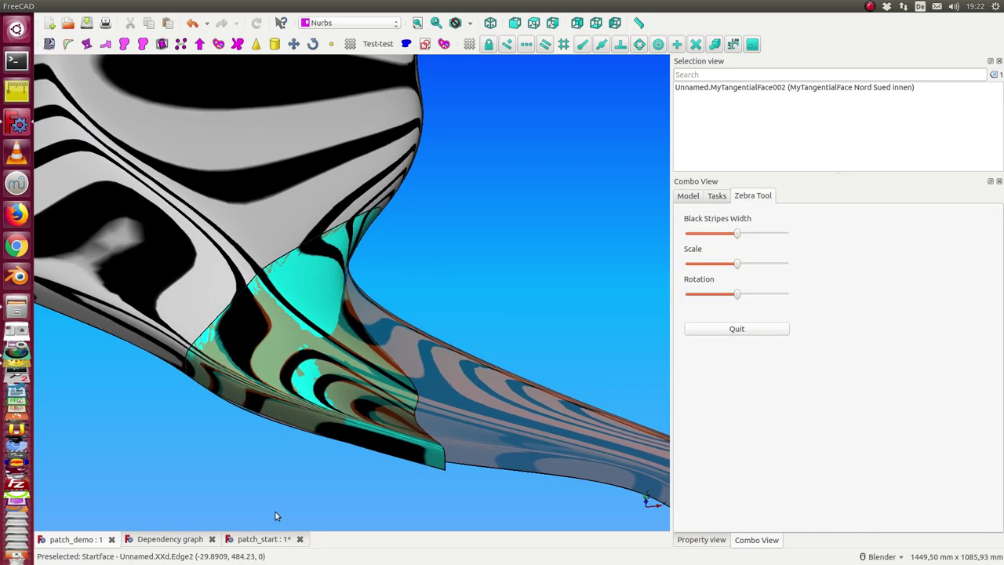
left_click(681, 196)
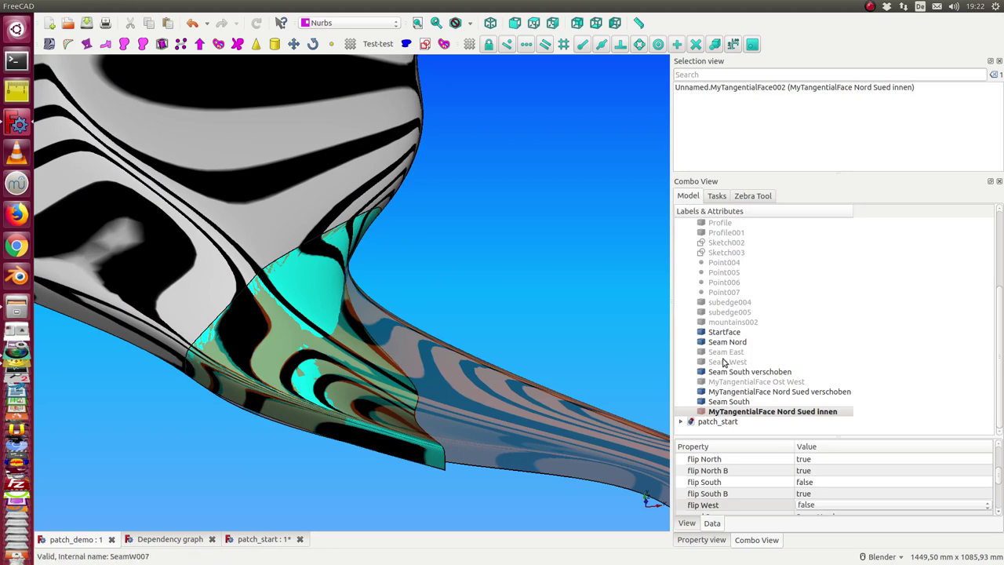
left_click(723, 343)
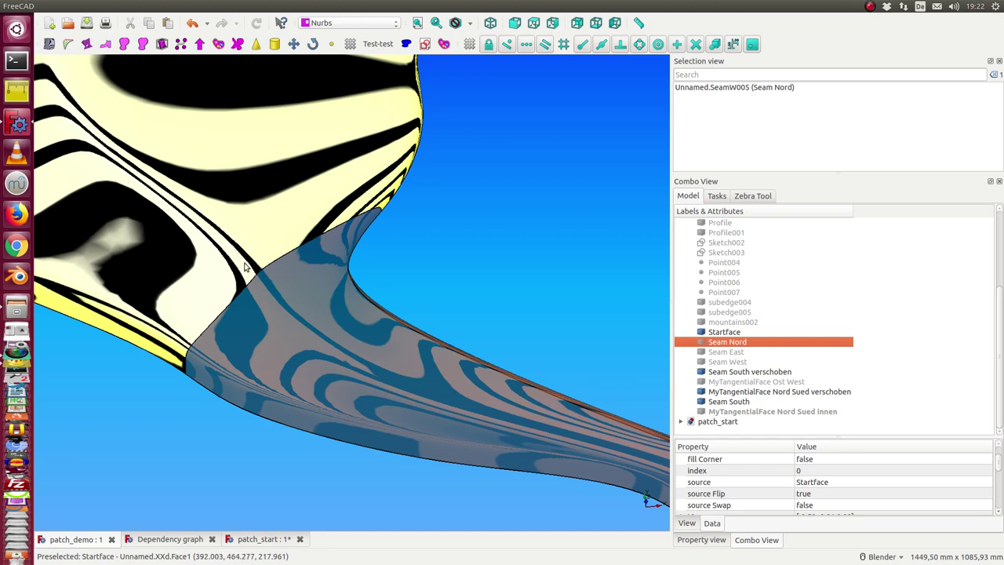
Step: Shrink the black zebra stripes to minimum width and orbit to follow them along the tail
left_click(753, 197)
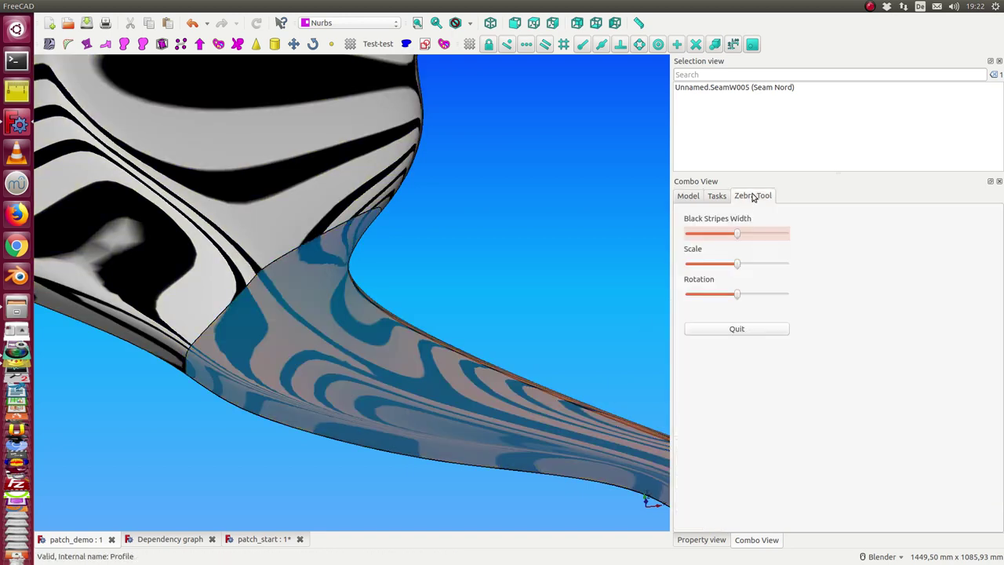
mouse_move(739, 235)
left_mouse_down()
mouse_move(701, 240)
mouse_move(715, 268)
left_mouse_up()
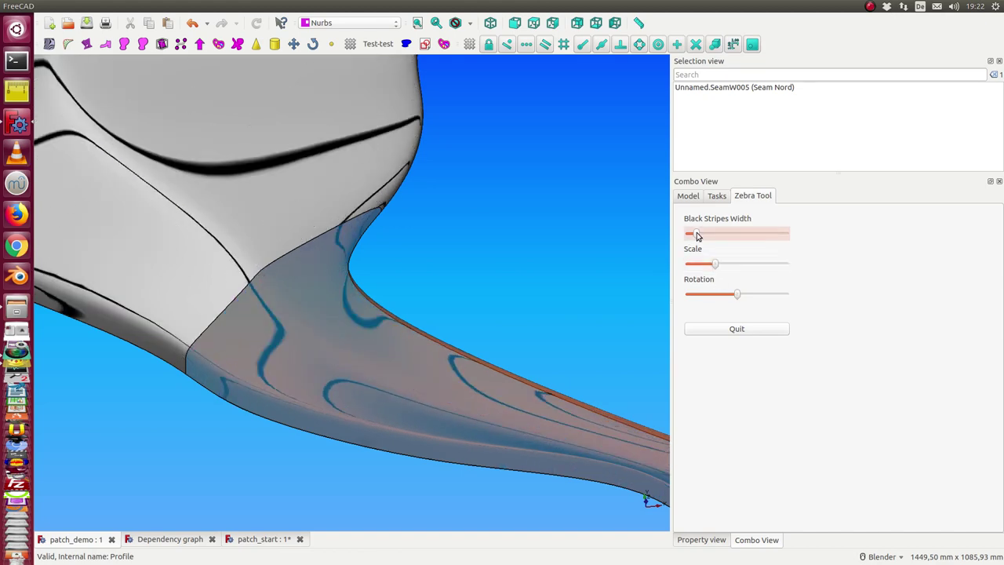
left_click_drag(697, 234, 690, 234)
mouse_move(617, 293)
middle_mouse_down()
mouse_move(510, 320)
mouse_move(502, 291)
mouse_move(533, 305)
mouse_move(504, 329)
mouse_move(468, 324)
mouse_move(488, 309)
mouse_move(460, 462)
mouse_move(491, 439)
mouse_move(320, 435)
middle_mouse_up()
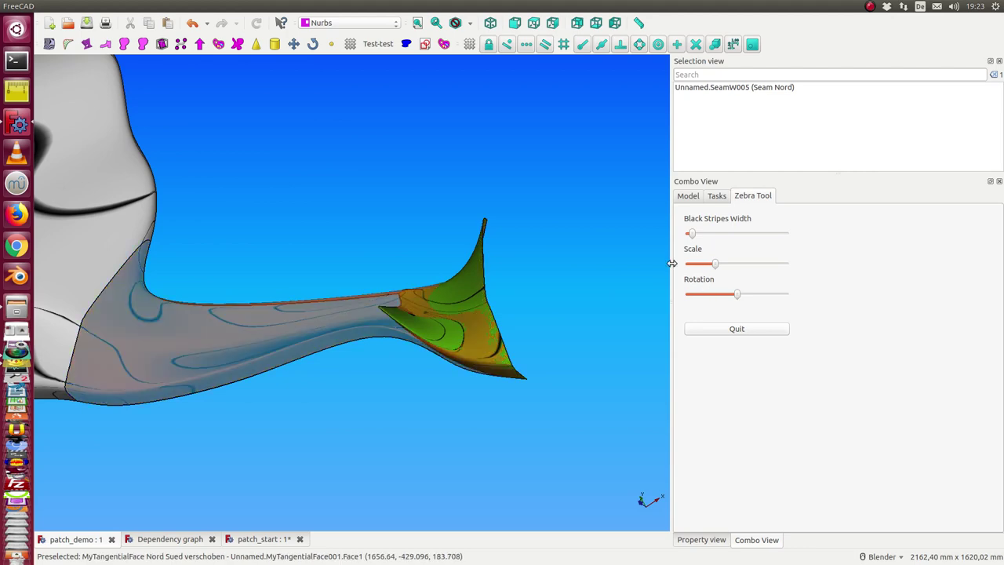
mouse_move(354, 410)
middle_mouse_down()
mouse_move(352, 350)
mouse_move(378, 240)
middle_mouse_up()
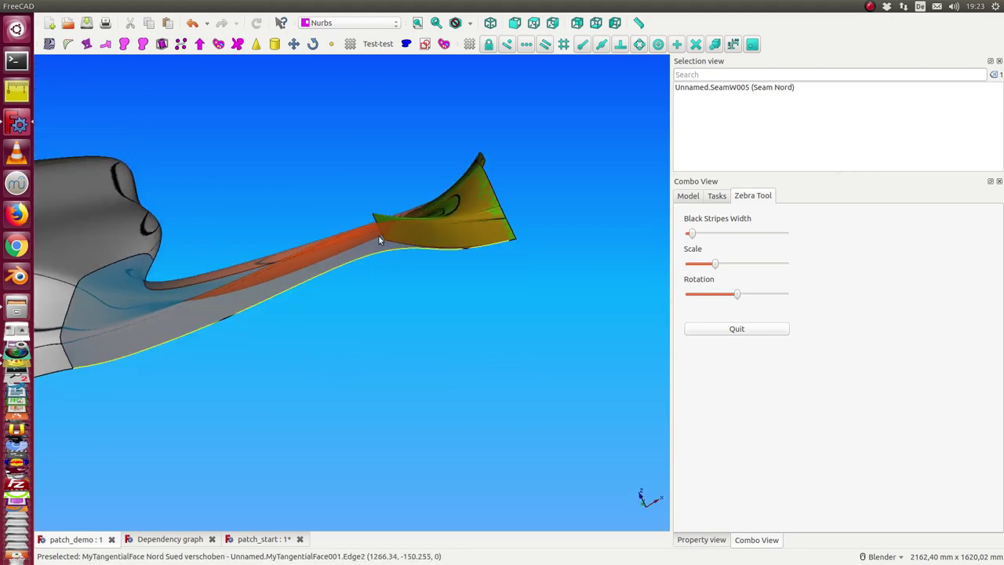
mouse_move(476, 302)
middle_mouse_down()
mouse_move(245, 397)
mouse_move(460, 312)
mouse_move(499, 316)
mouse_move(495, 265)
mouse_move(486, 327)
mouse_move(437, 347)
mouse_move(466, 321)
middle_mouse_up()
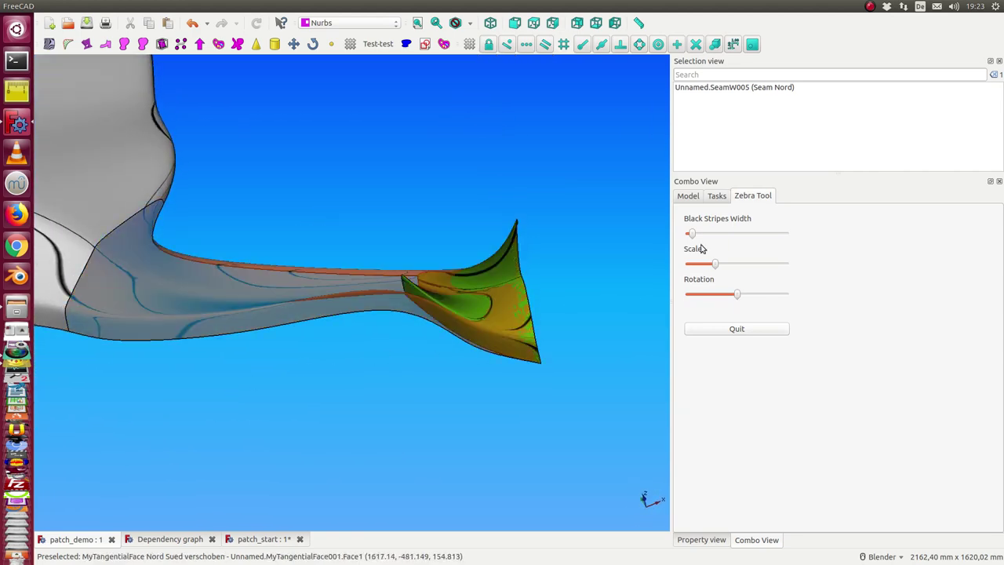
left_click(688, 197)
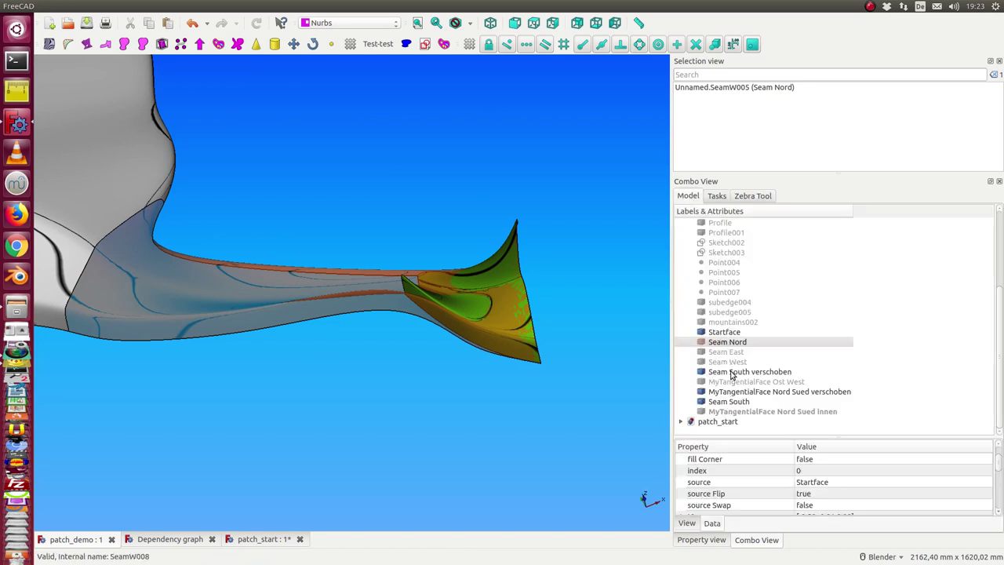
Step: Hide Seam Nord and orbit and zoom to inspect the zebra-striped start and tail faces
key("space")
left_click(731, 374)
mouse_move(330, 377)
middle_mouse_down()
mouse_move(314, 399)
mouse_move(347, 351)
mouse_move(442, 425)
middle_mouse_up()
scroll(413, 416, "down", 3)
scroll(330, 419, "down", 2)
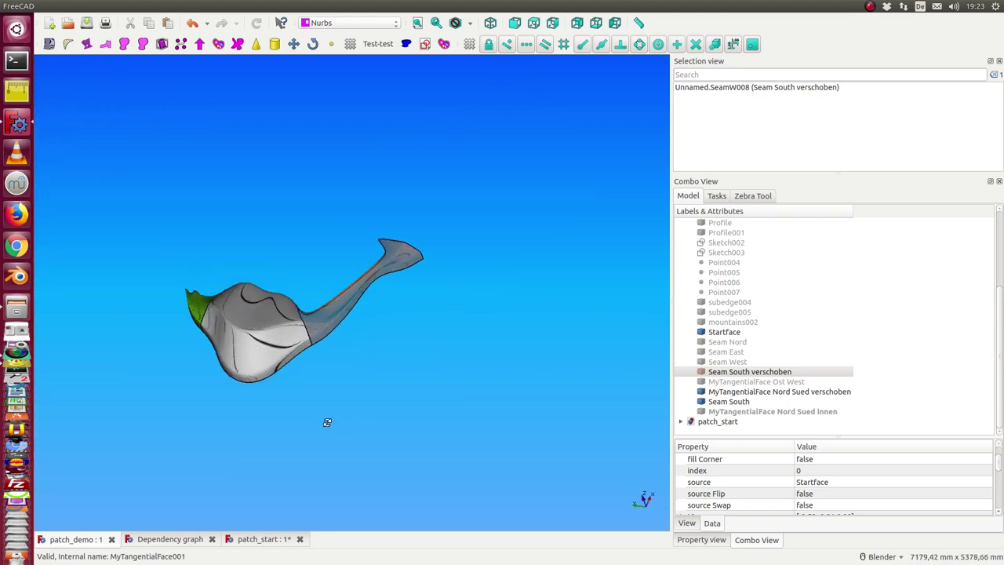
mouse_move(330, 419)
middle_mouse_down()
mouse_move(588, 372)
mouse_move(240, 392)
mouse_move(441, 415)
mouse_move(462, 385)
middle_mouse_up()
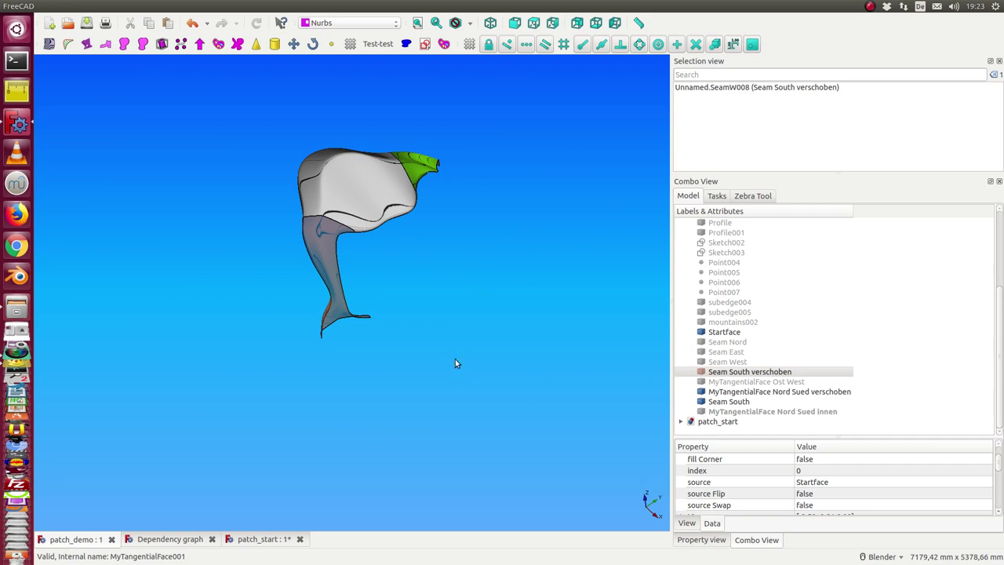
mouse_move(280, 379)
middle_mouse_down()
mouse_move(249, 382)
mouse_move(314, 399)
mouse_move(442, 313)
mouse_move(347, 205)
mouse_move(280, 327)
mouse_move(428, 338)
middle_mouse_up()
scroll(346, 205, "up", 2)
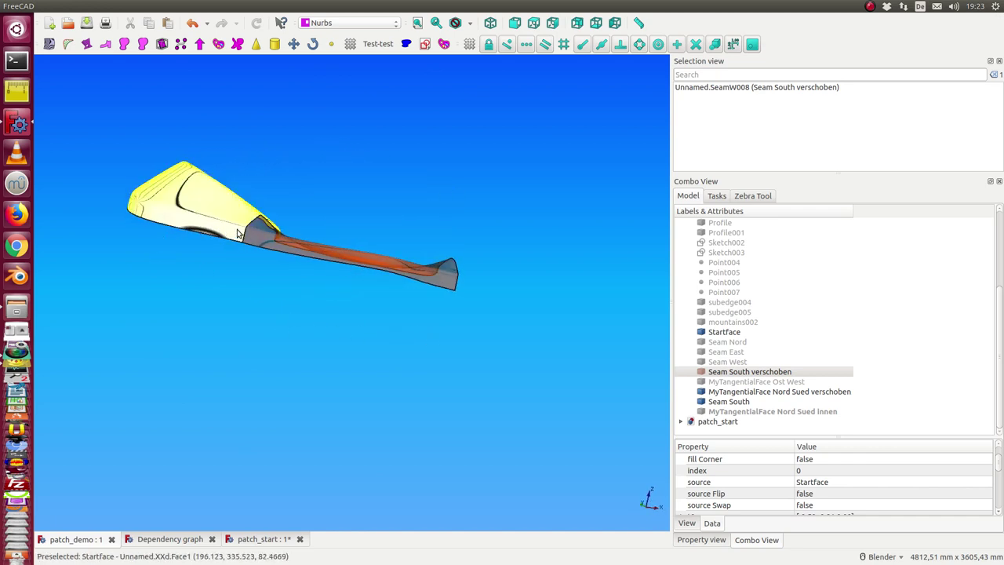
mouse_move(159, 247)
middle_mouse_down()
mouse_move(217, 359)
mouse_move(313, 404)
mouse_move(288, 388)
middle_mouse_up()
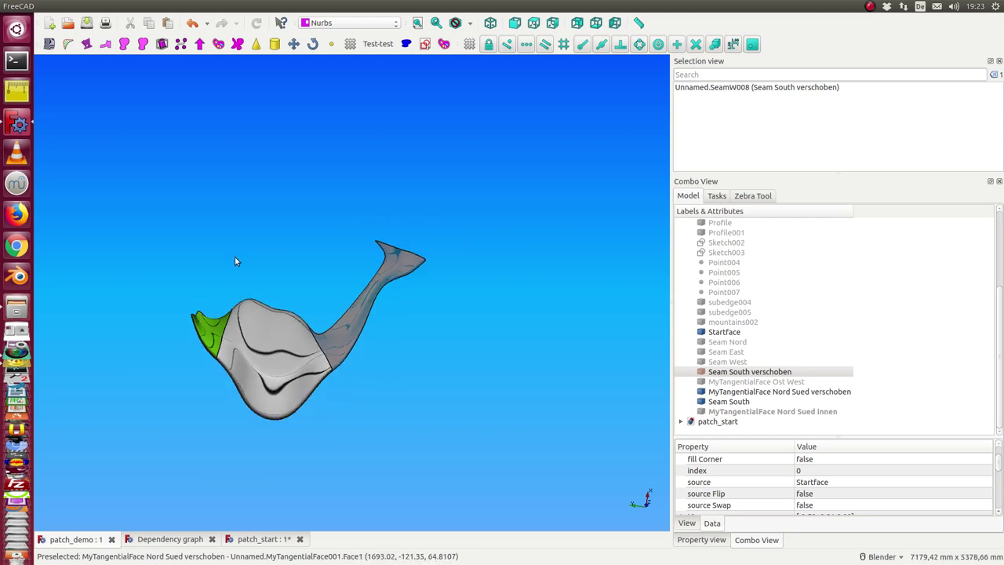
middle_click_drag(234, 259, 557, 240)
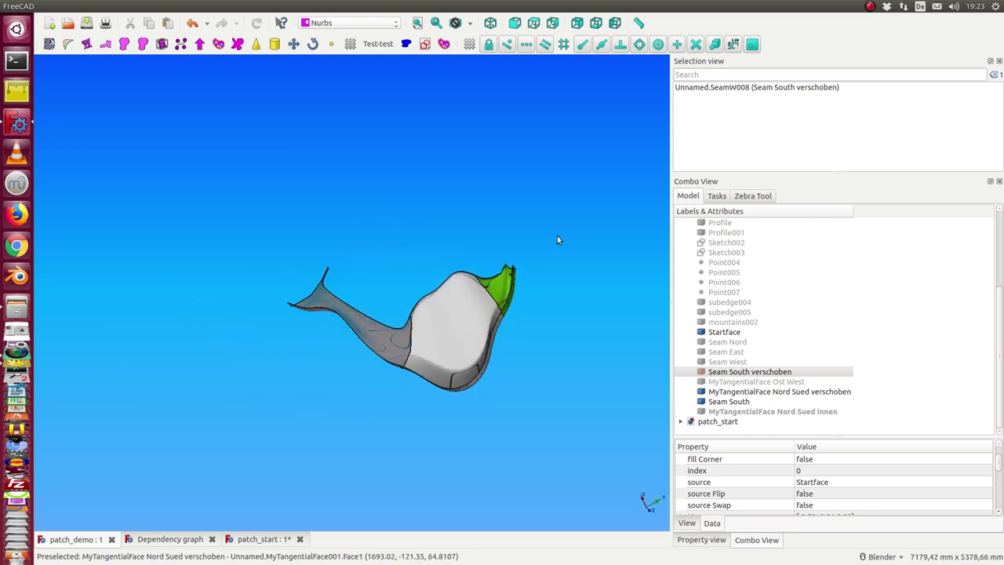